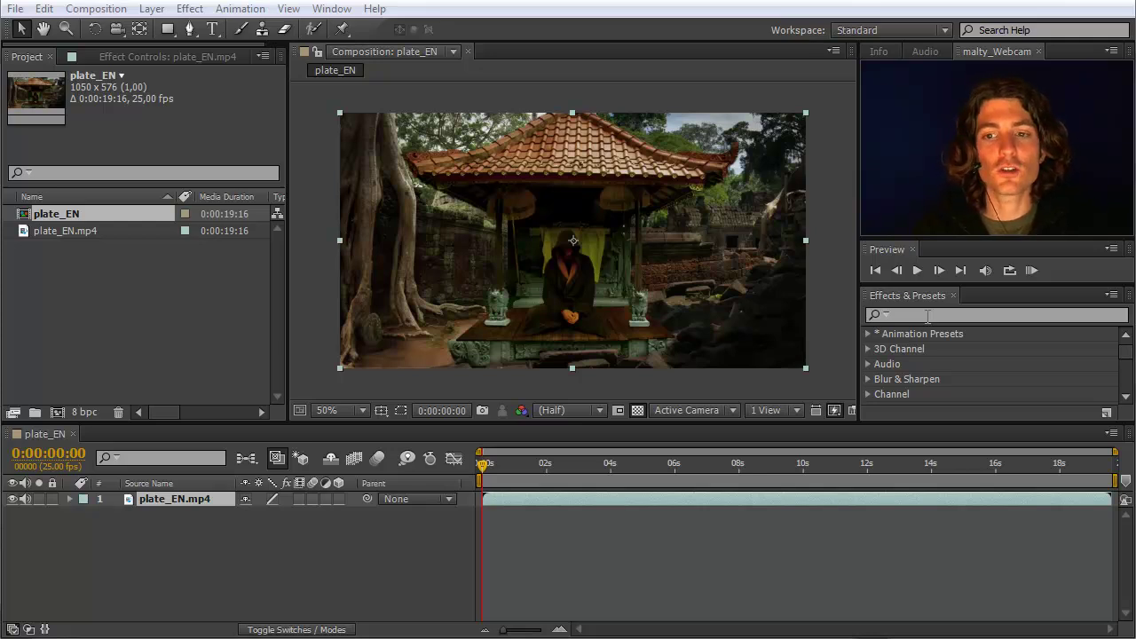
Step: Search 'curv' in Effects & Presets and drop Color Correction > Curves onto the plate_EN.mp4 layer
click(928, 316)
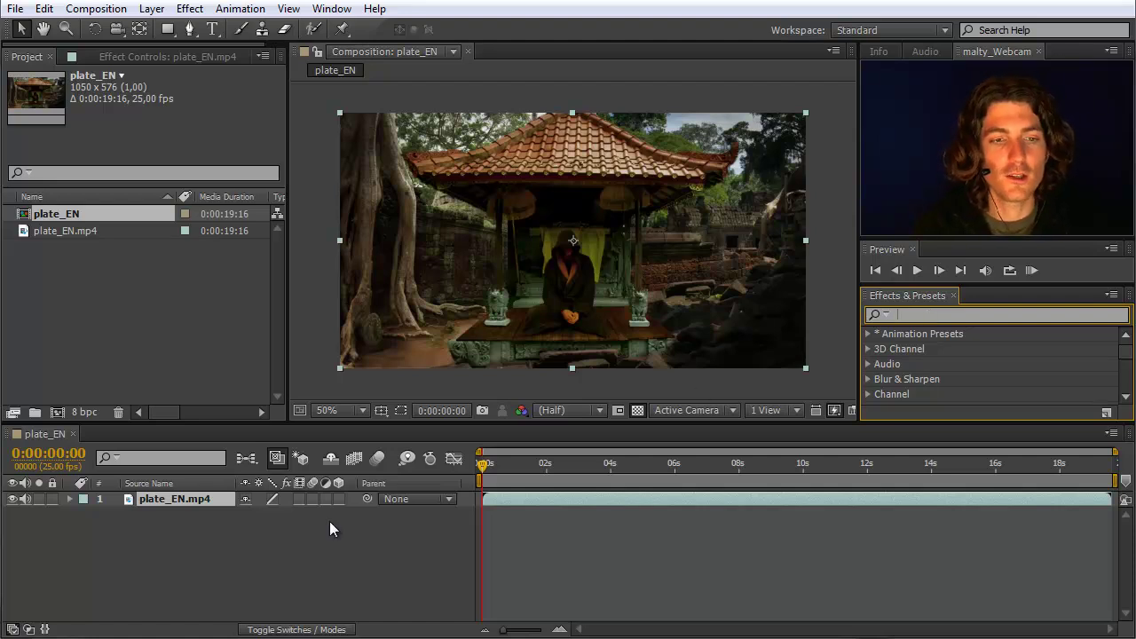
click(175, 497)
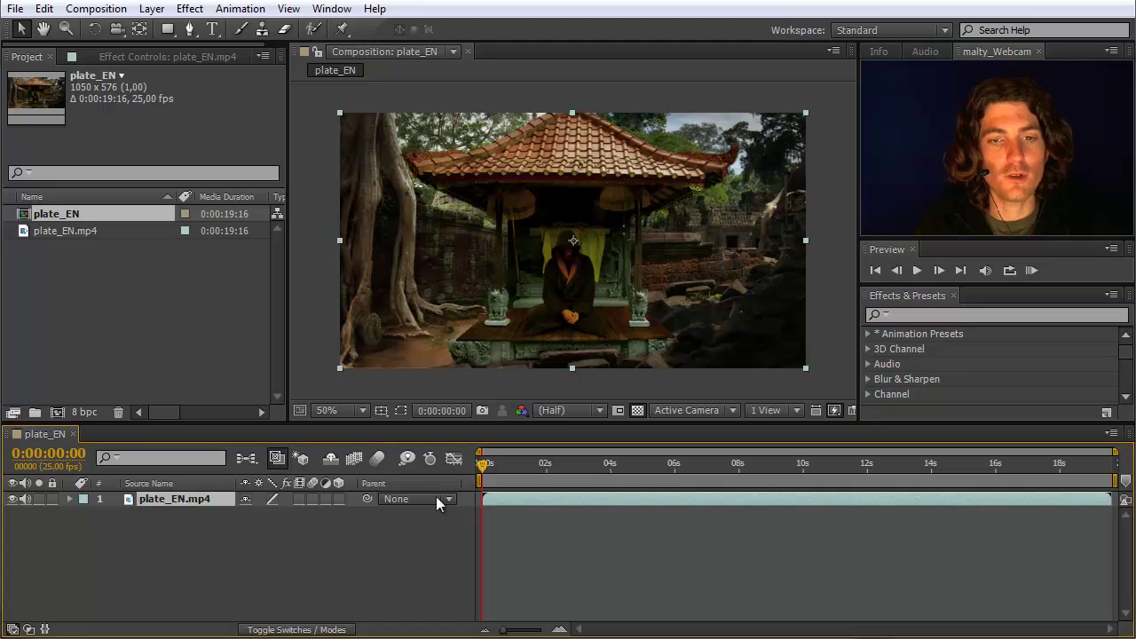
drag(480, 465, 426, 478)
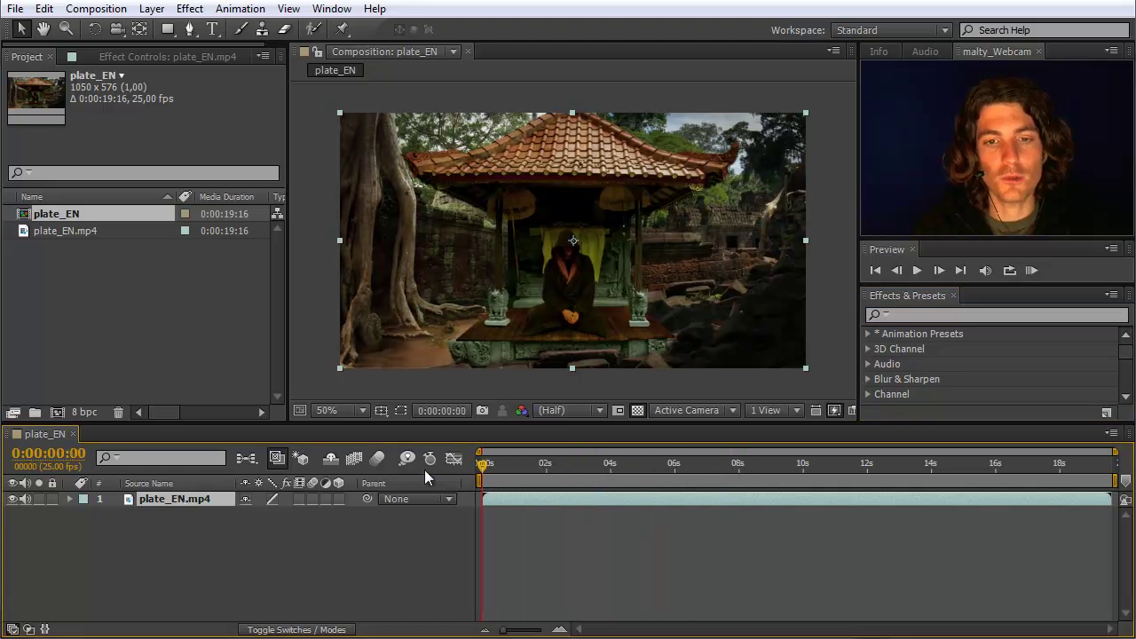
click(930, 316)
text(curv)
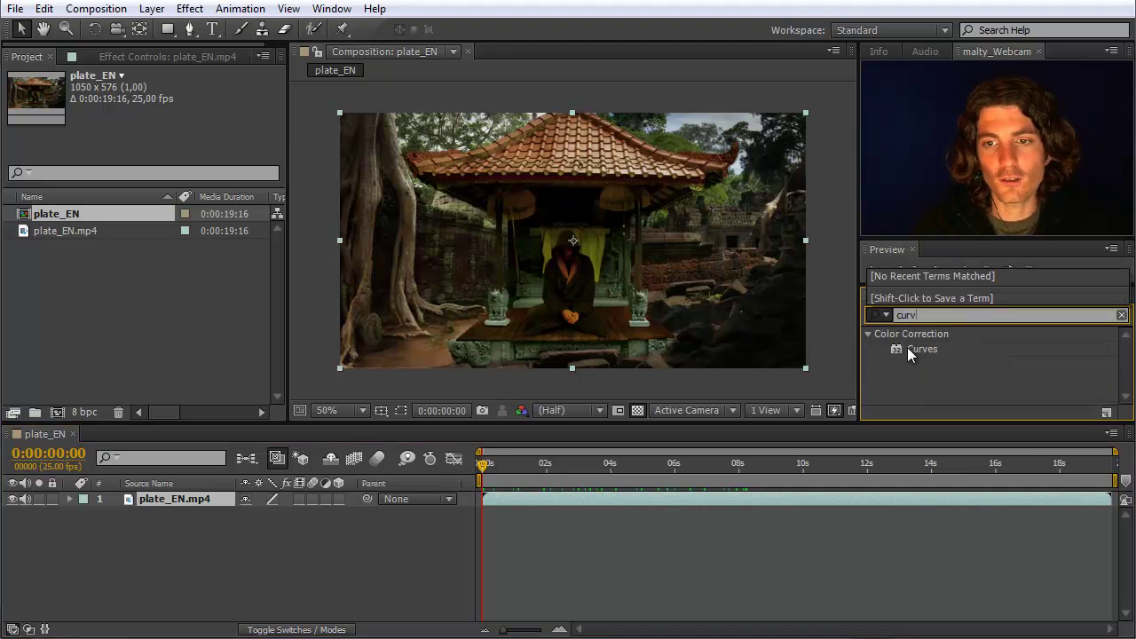
drag(907, 347, 177, 496)
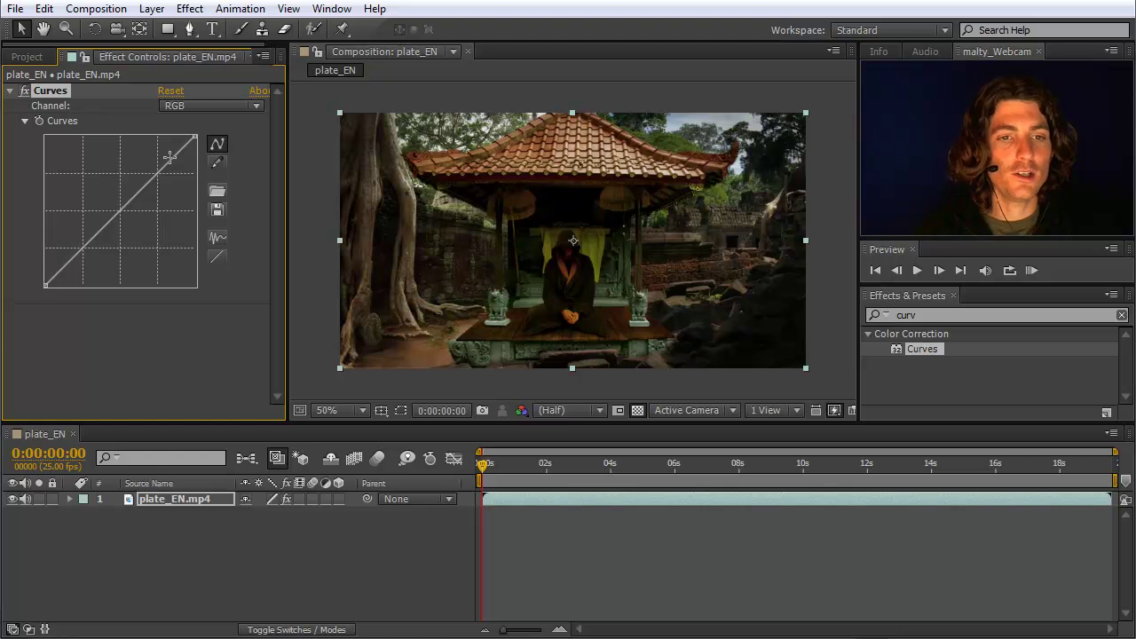
Step: Push two points on the RGB curve upward to strongly brighten the temple footage
mouse_move(159, 173)
mouse_down()
mouse_move(166, 186)
mouse_move(149, 156)
mouse_up()
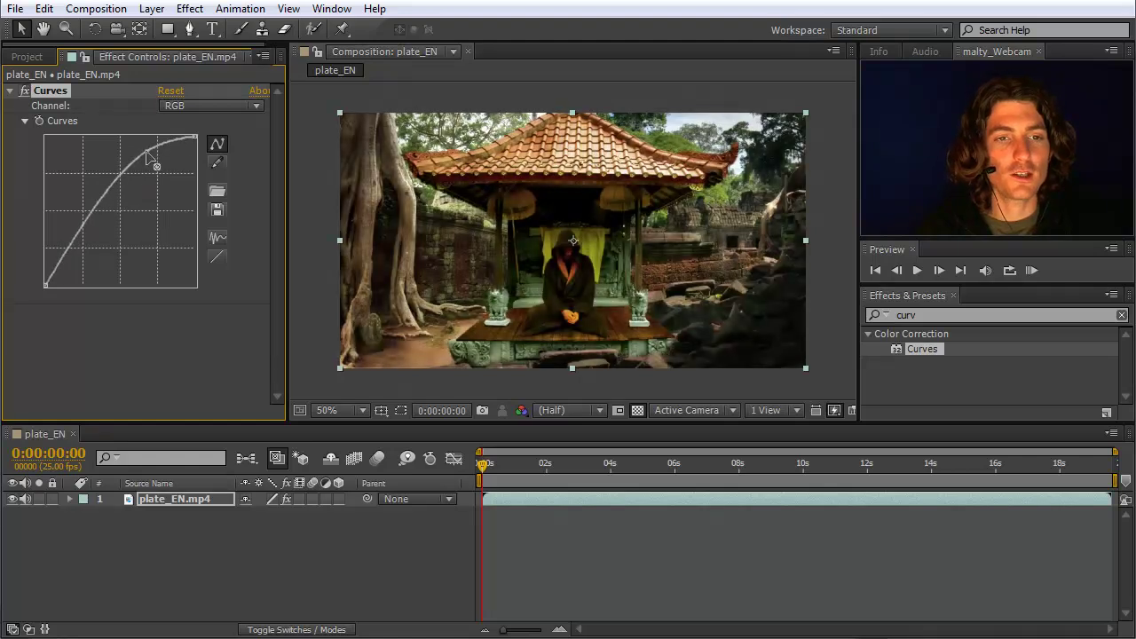
mouse_move(92, 220)
mouse_down()
mouse_move(96, 241)
mouse_move(119, 254)
mouse_move(81, 176)
mouse_move(75, 207)
mouse_up()
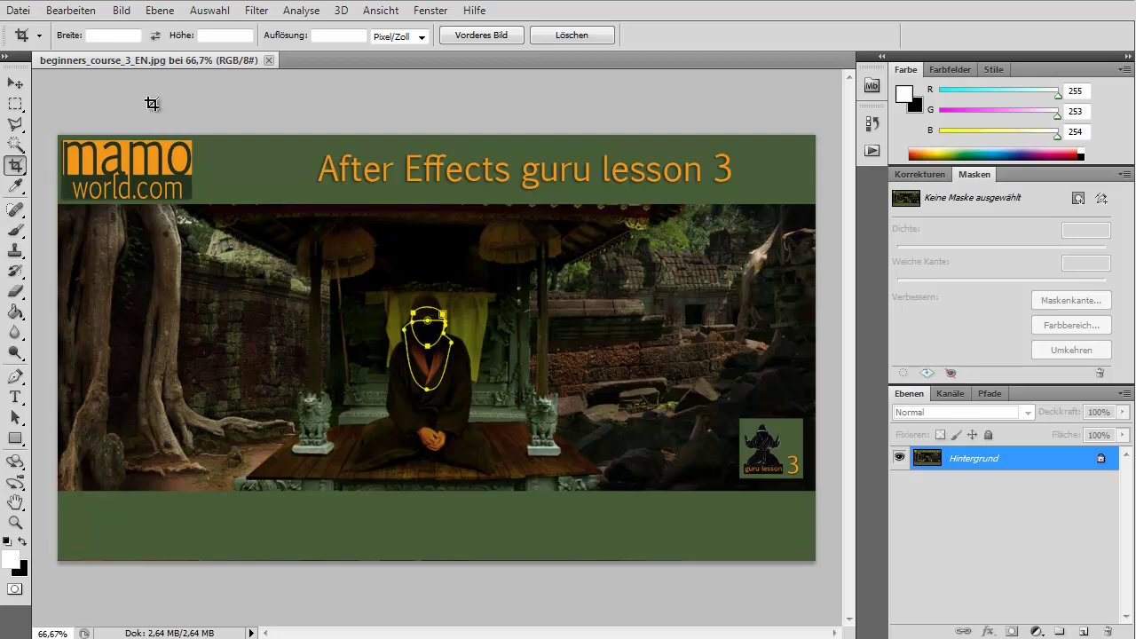
Step: Open Bild > Korrekturen > Gradationskurven for the temple image
click(121, 13)
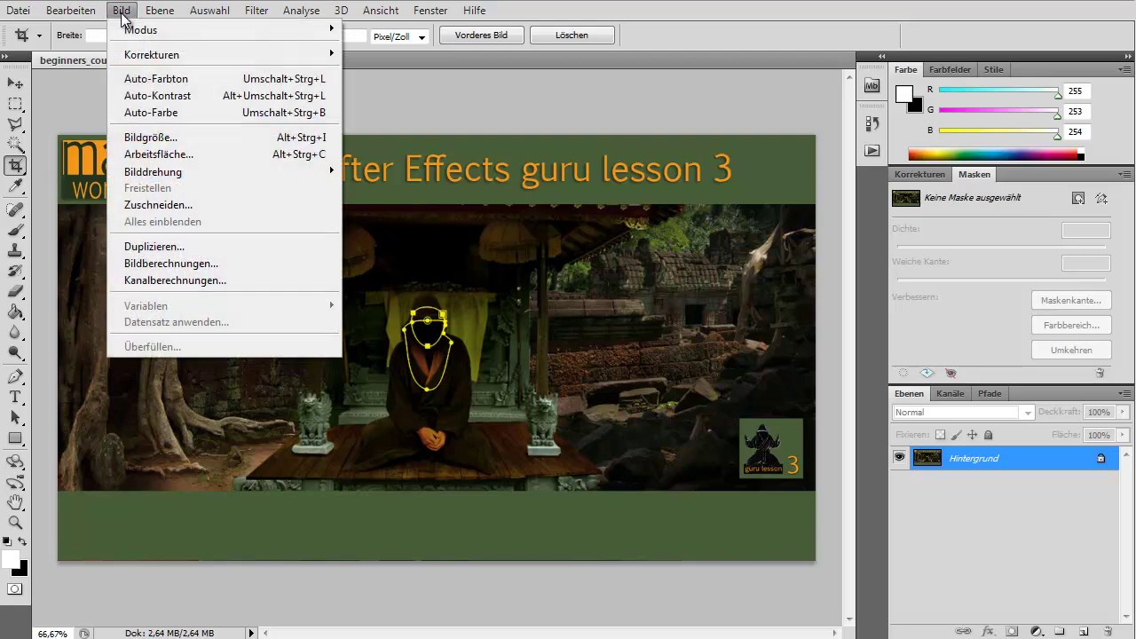
mouse_move(133, 54)
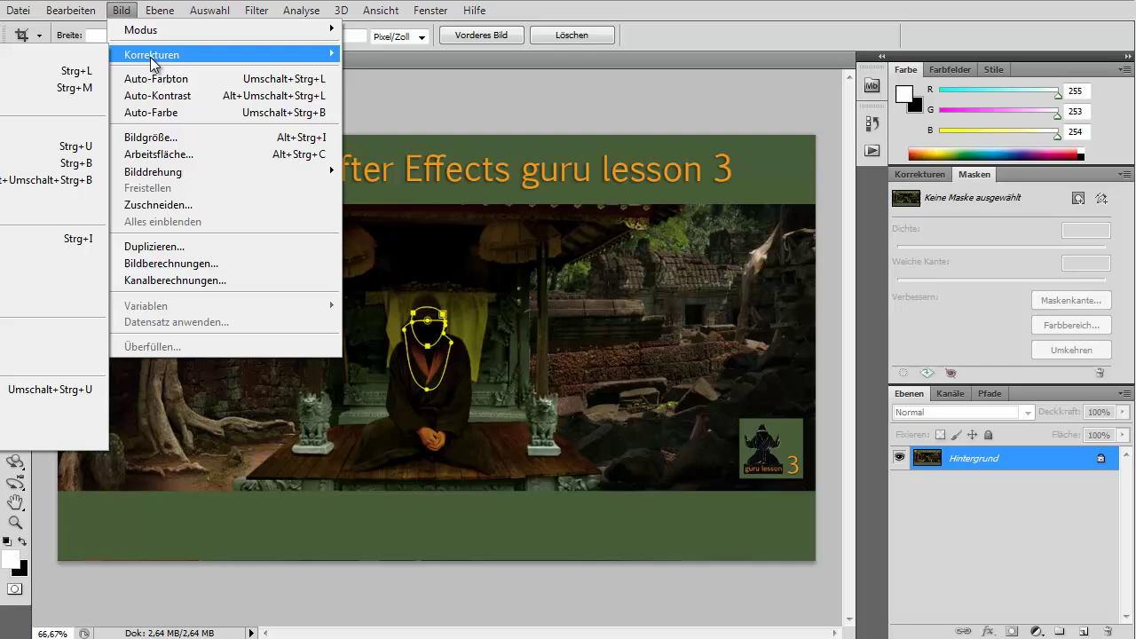
click(11, 93)
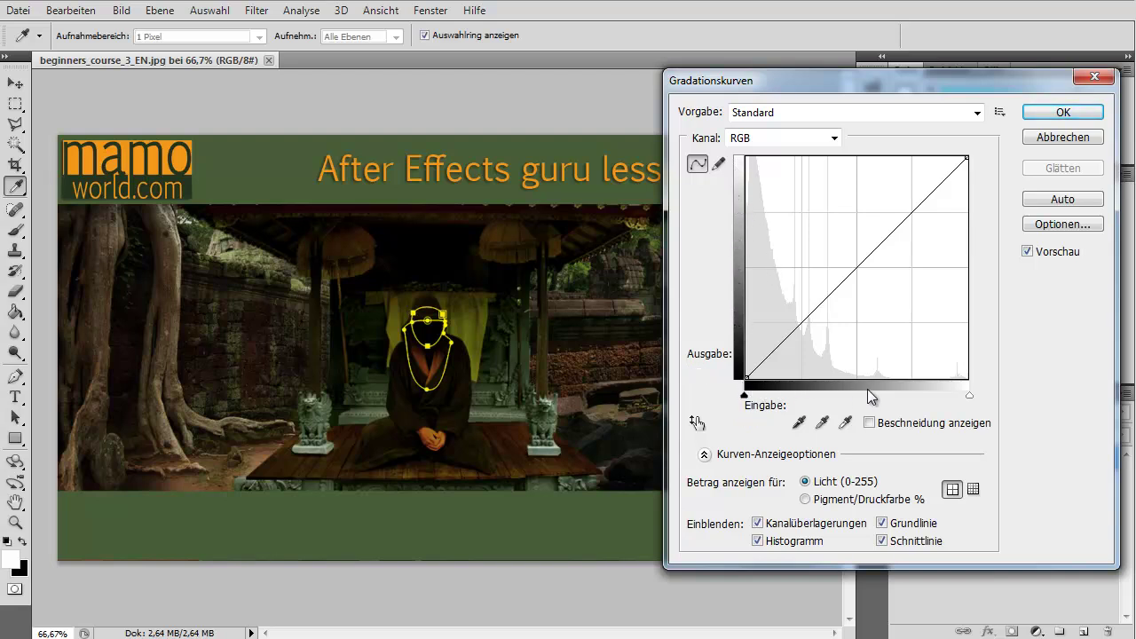
Step: Lower the curve's top-right white point to output 163 to darken the whole image
click(799, 423)
click(968, 158)
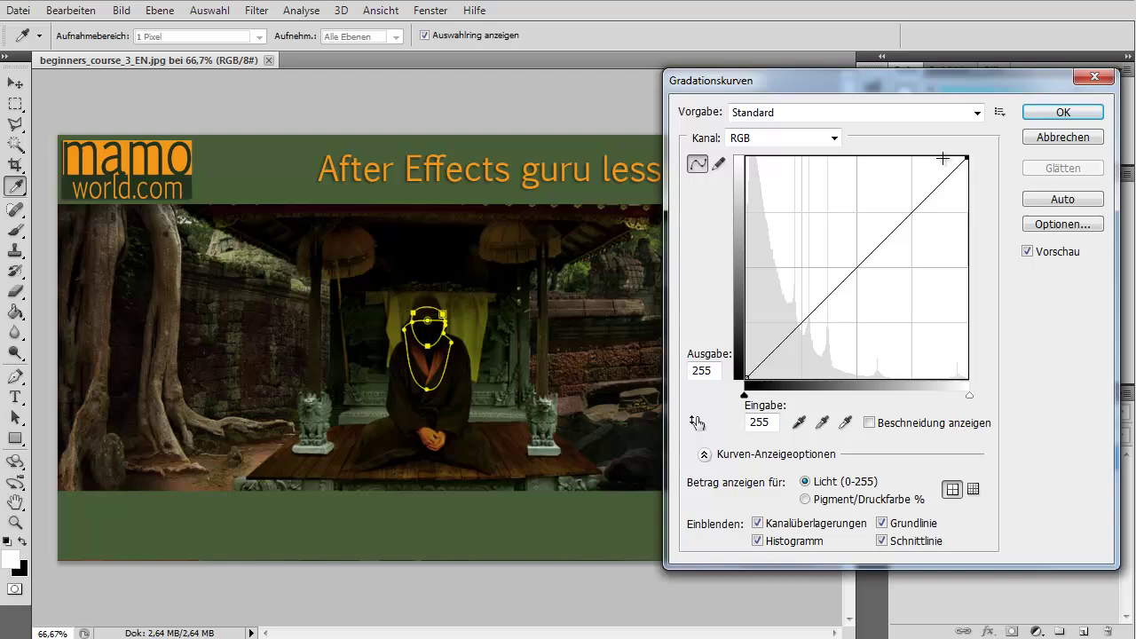
drag(967, 158, 967, 237)
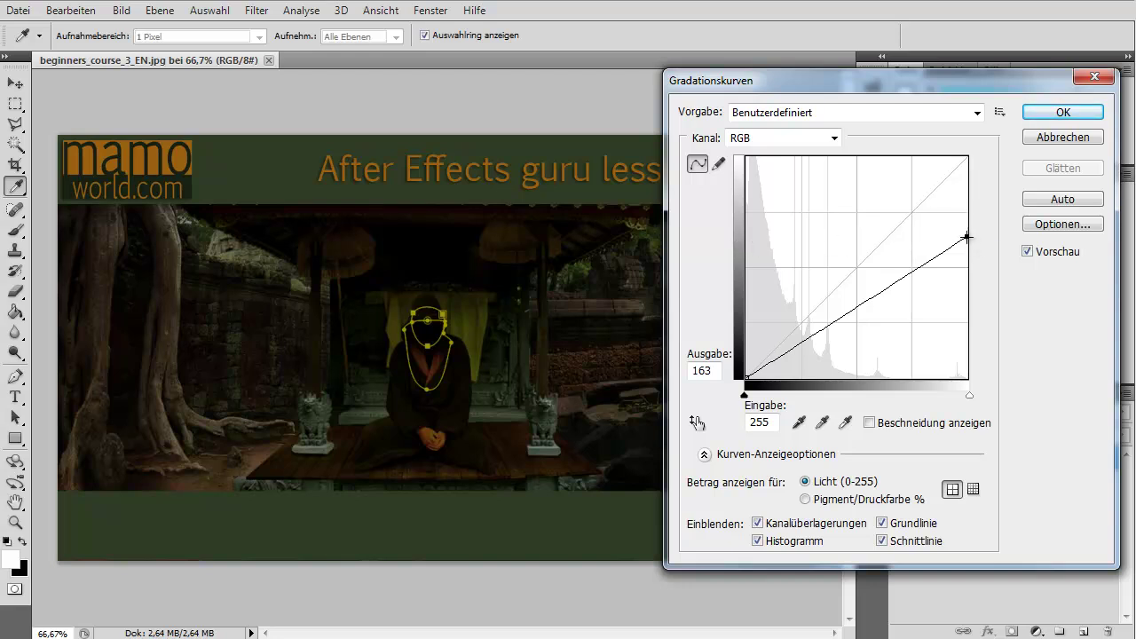
Step: Return the white point to 255 and lift the black point to output 62
drag(971, 236, 981, 158)
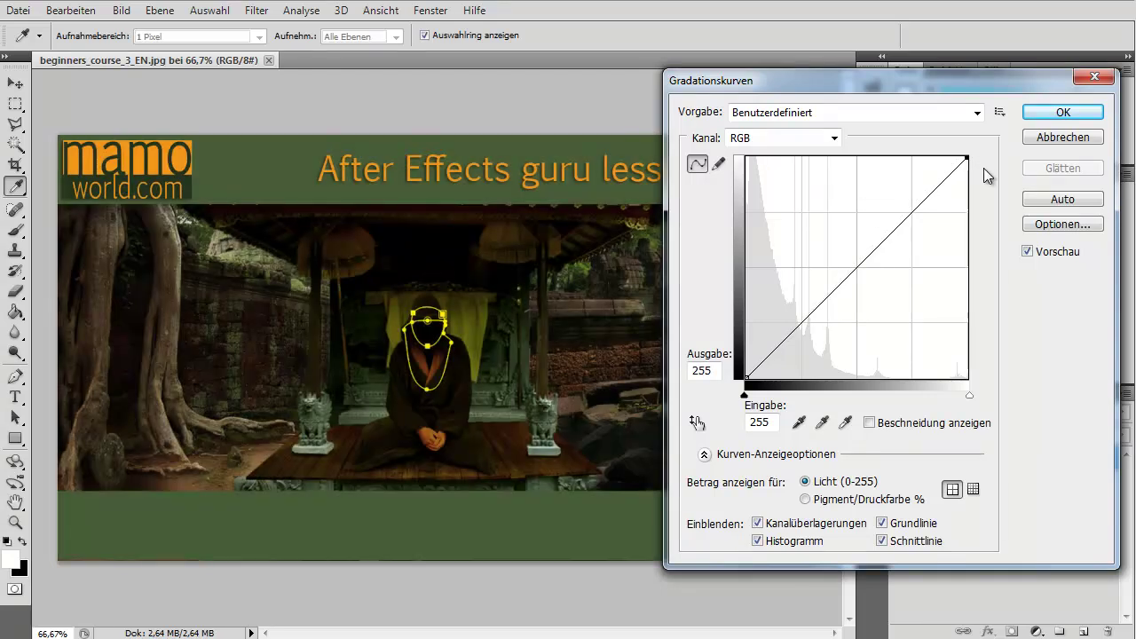
drag(746, 379, 743, 306)
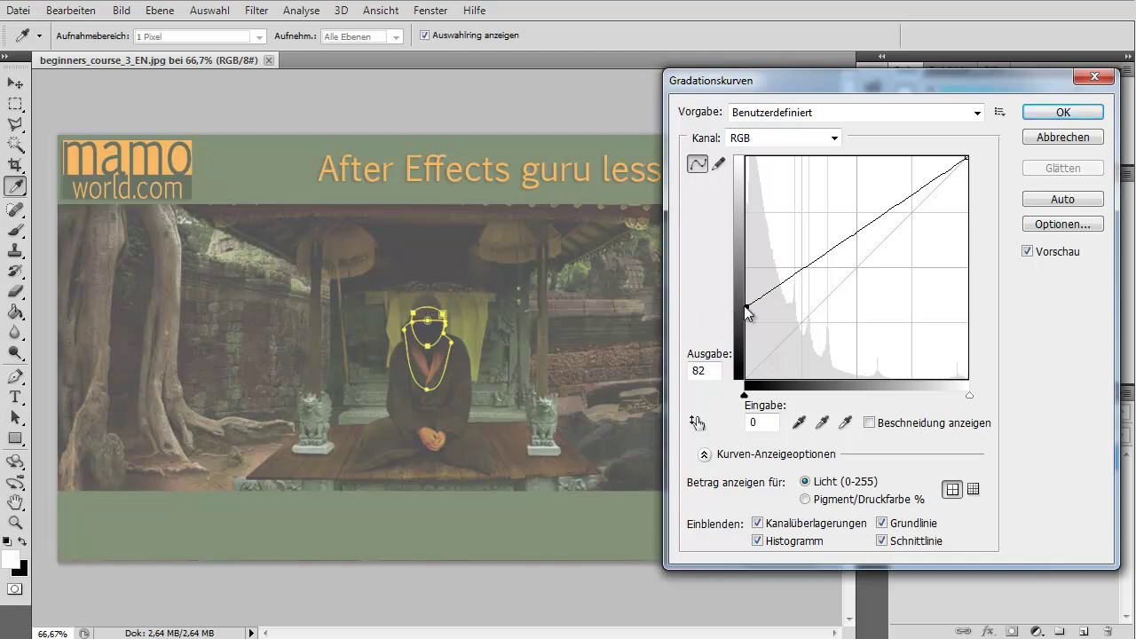
drag(746, 306, 744, 330)
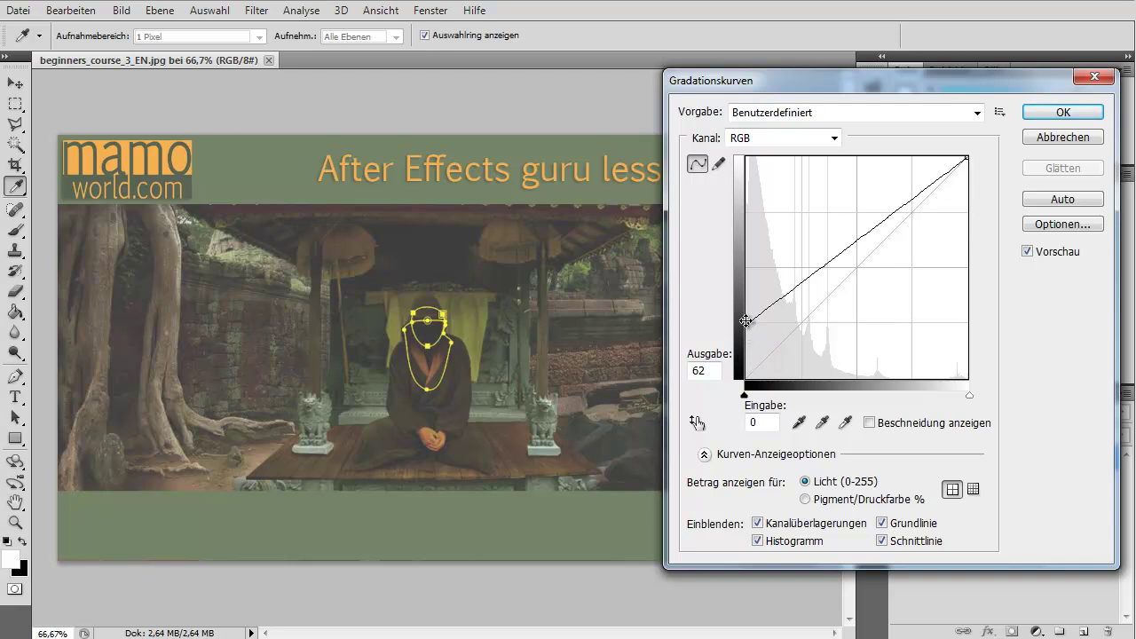
drag(747, 321, 748, 377)
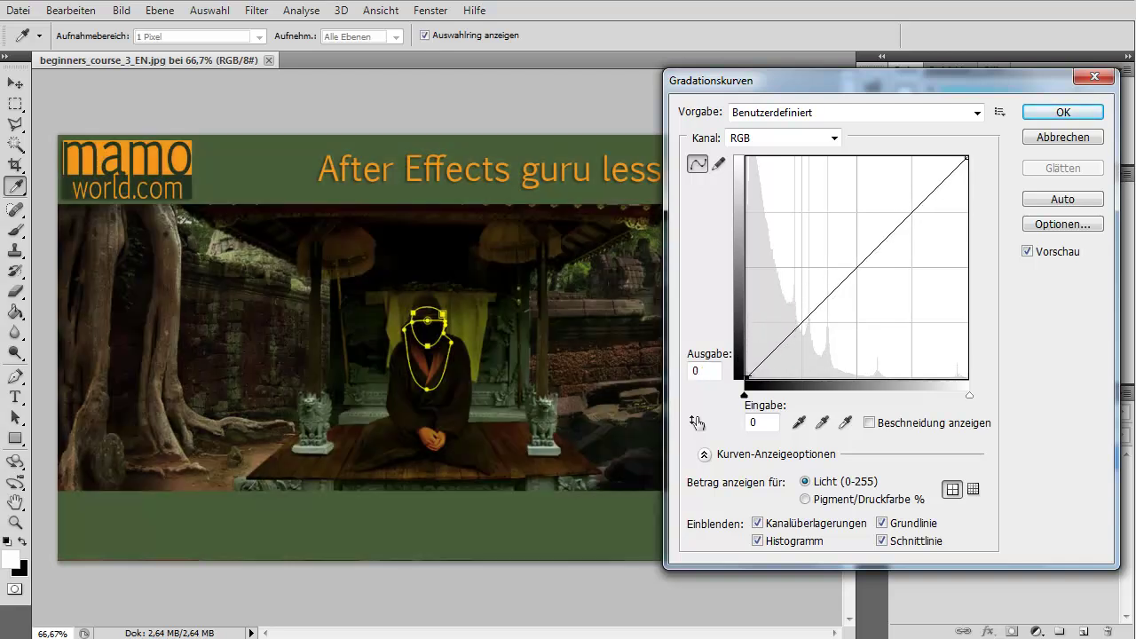
click(772, 353)
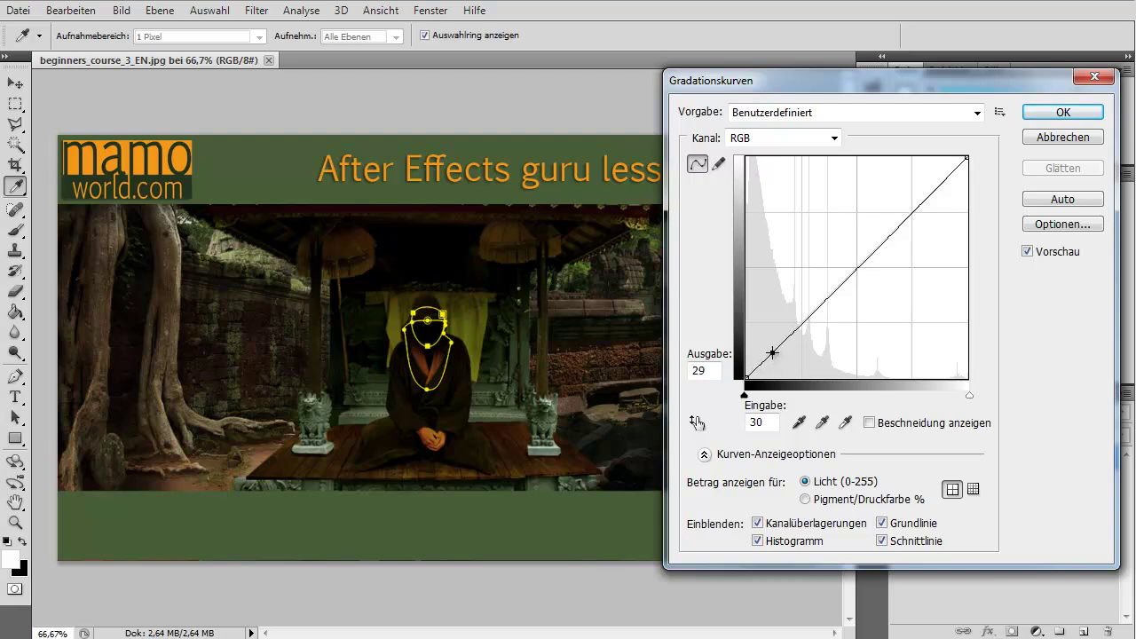
drag(772, 353, 756, 338)
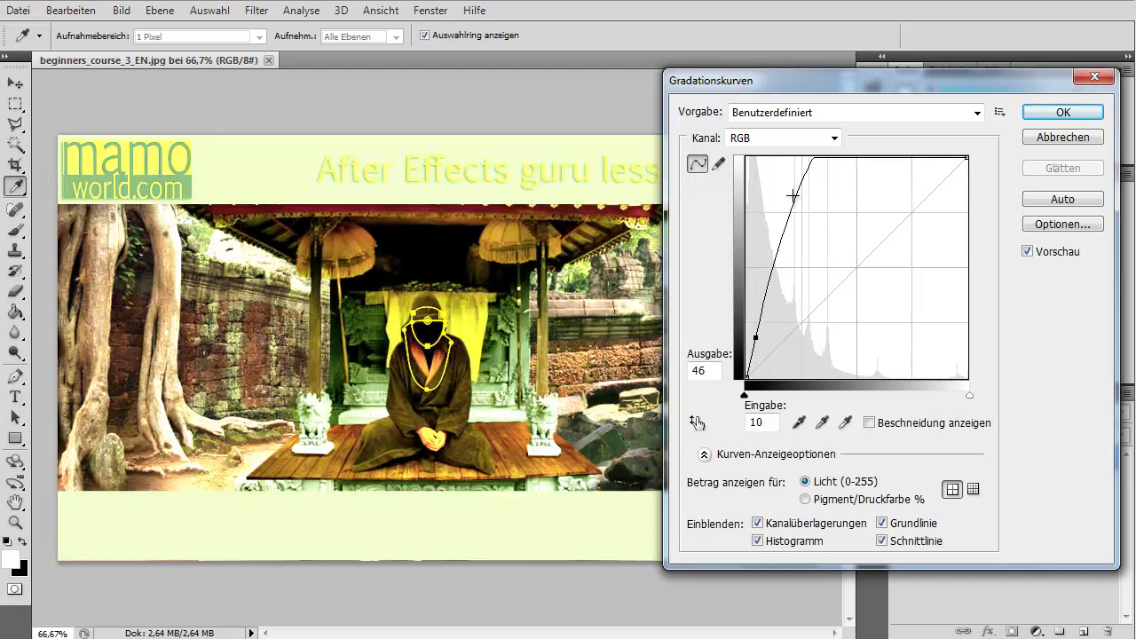
drag(795, 193, 778, 290)
drag(754, 333, 755, 339)
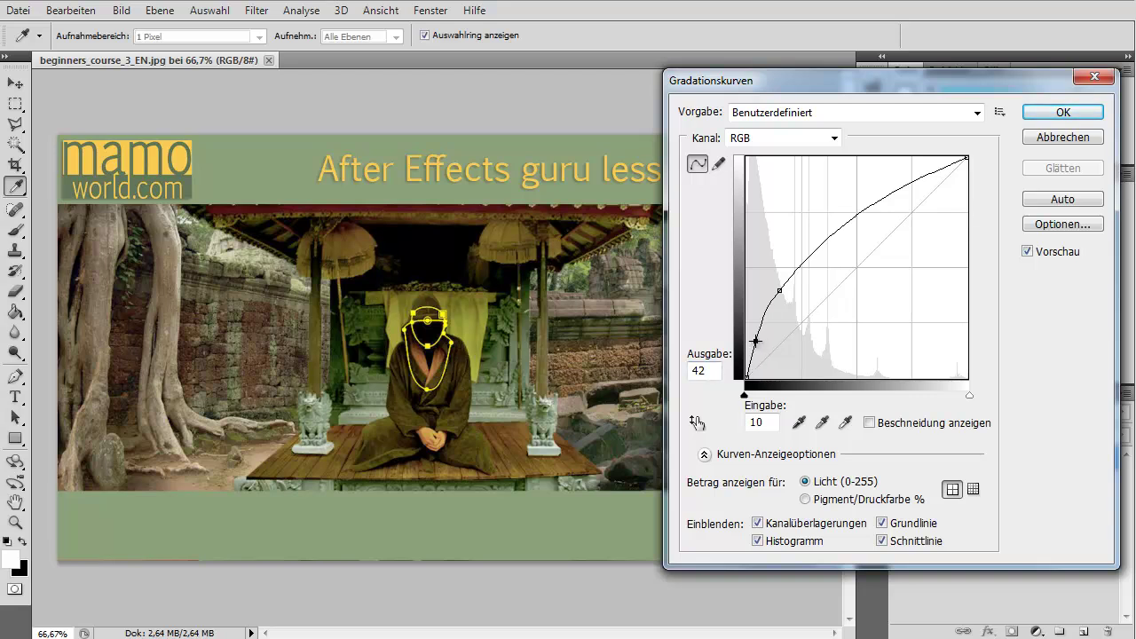
drag(755, 341, 746, 371)
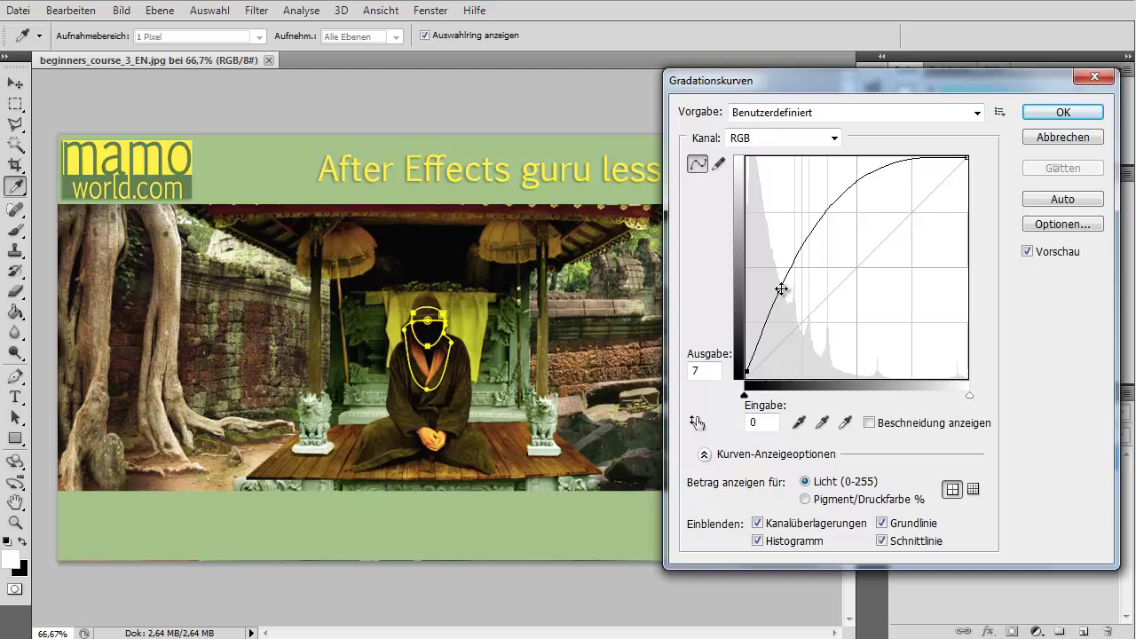
drag(781, 289, 660, 300)
drag(745, 373, 746, 331)
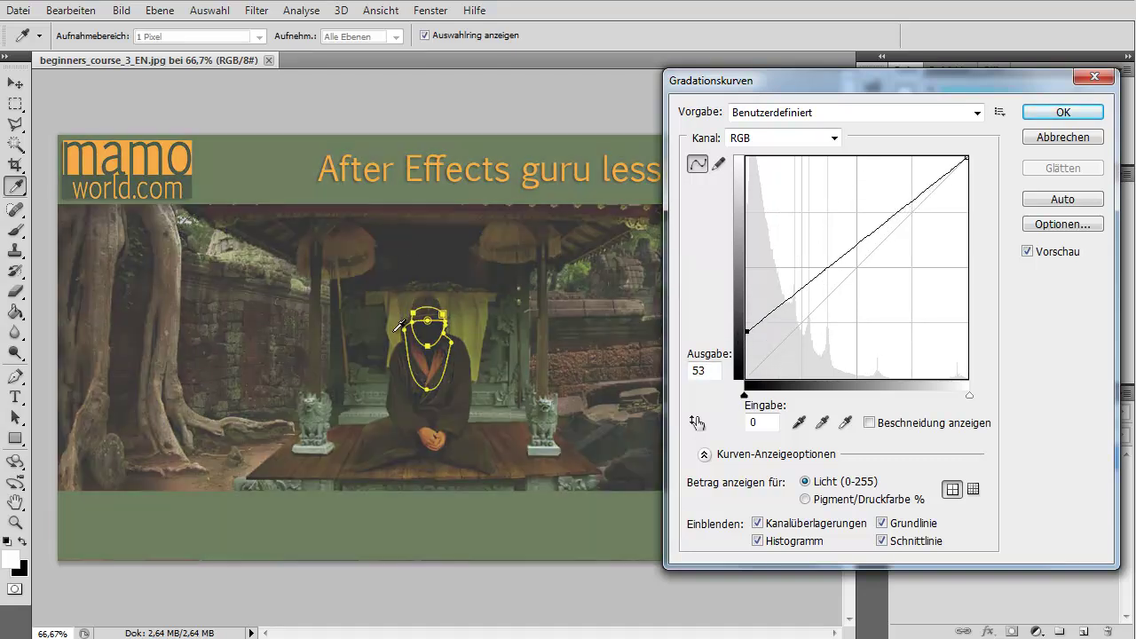
drag(746, 331, 747, 325)
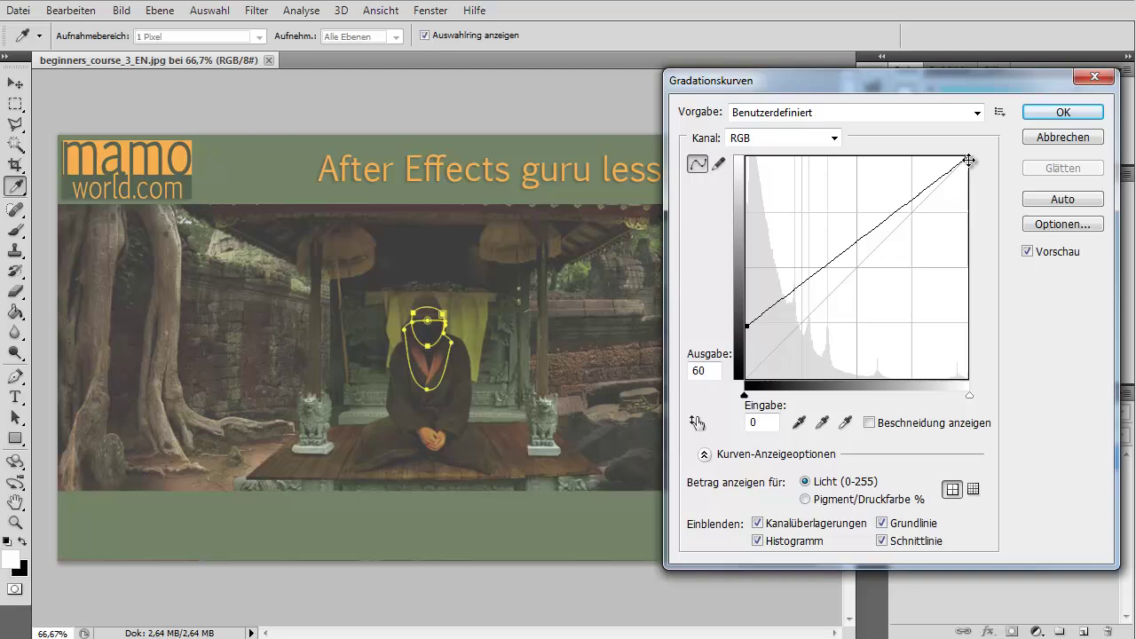
Step: Adjust both endpoints, ending with white at 255 and black at output 0 for a straight diagonal
drag(968, 161, 973, 209)
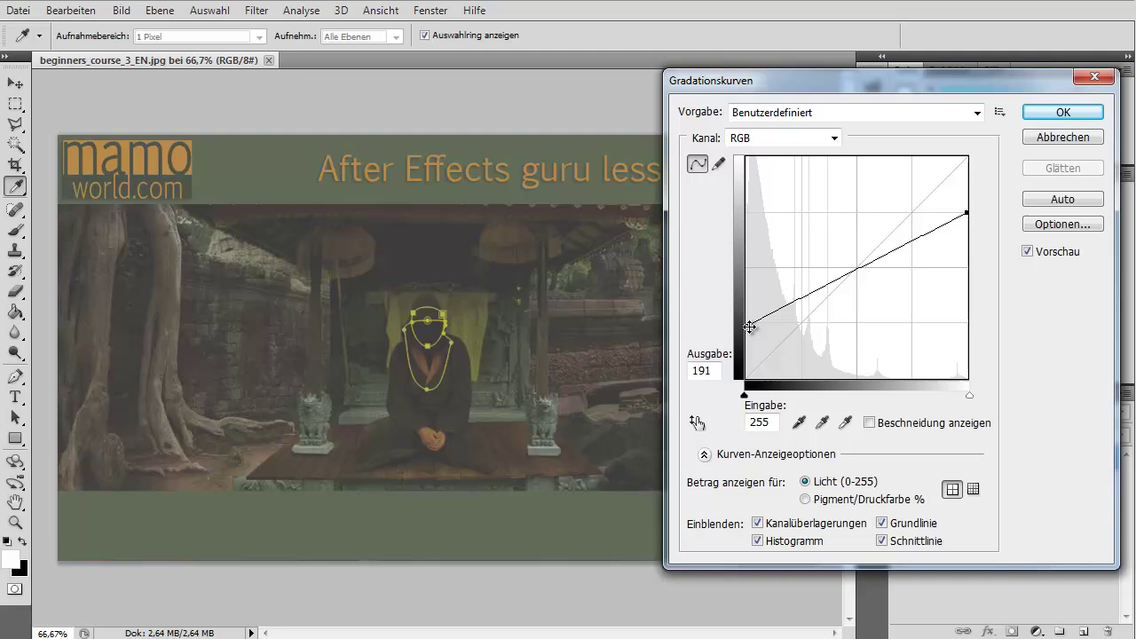
mouse_move(748, 327)
mouse_down()
mouse_move(738, 382)
mouse_move(746, 323)
mouse_up()
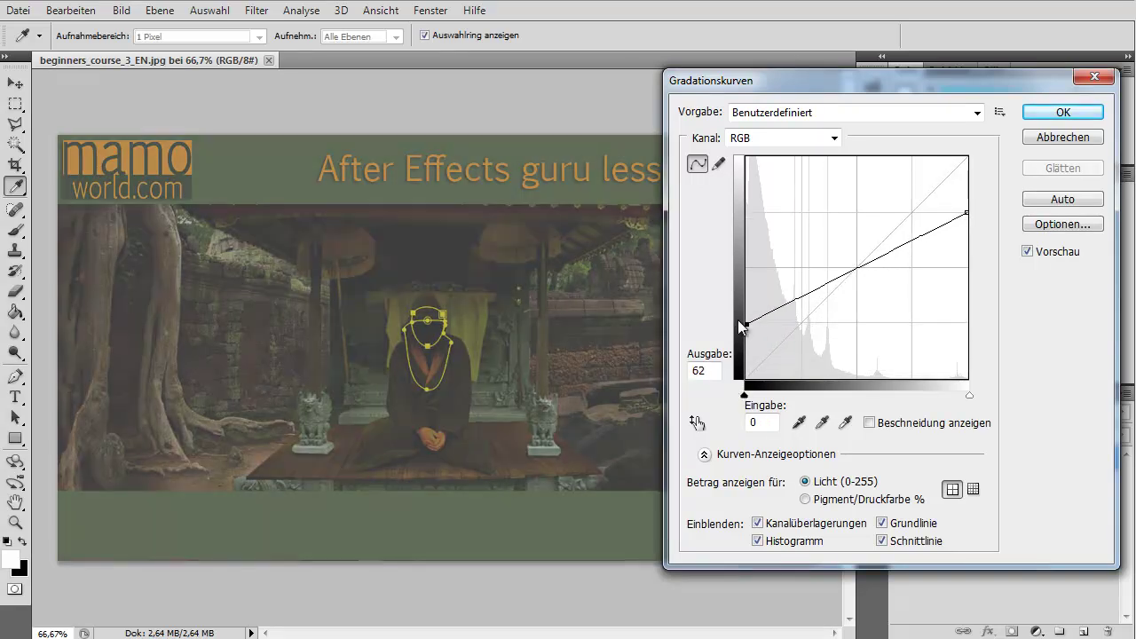
mouse_move(966, 213)
mouse_down()
mouse_move(966, 158)
mouse_move(966, 213)
mouse_up()
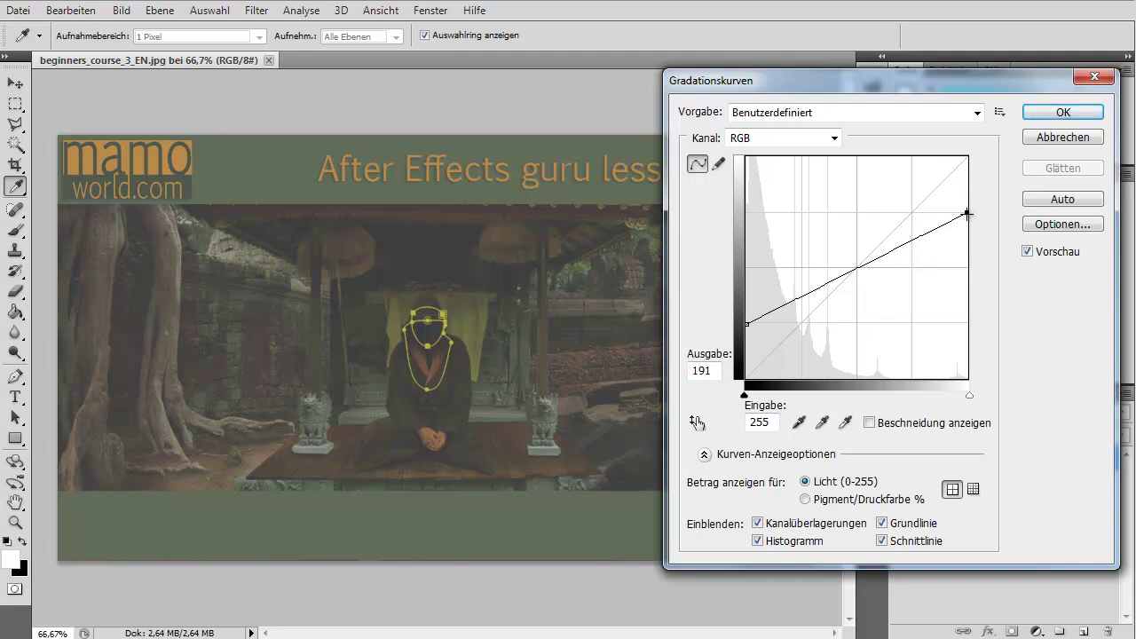
drag(966, 213, 967, 158)
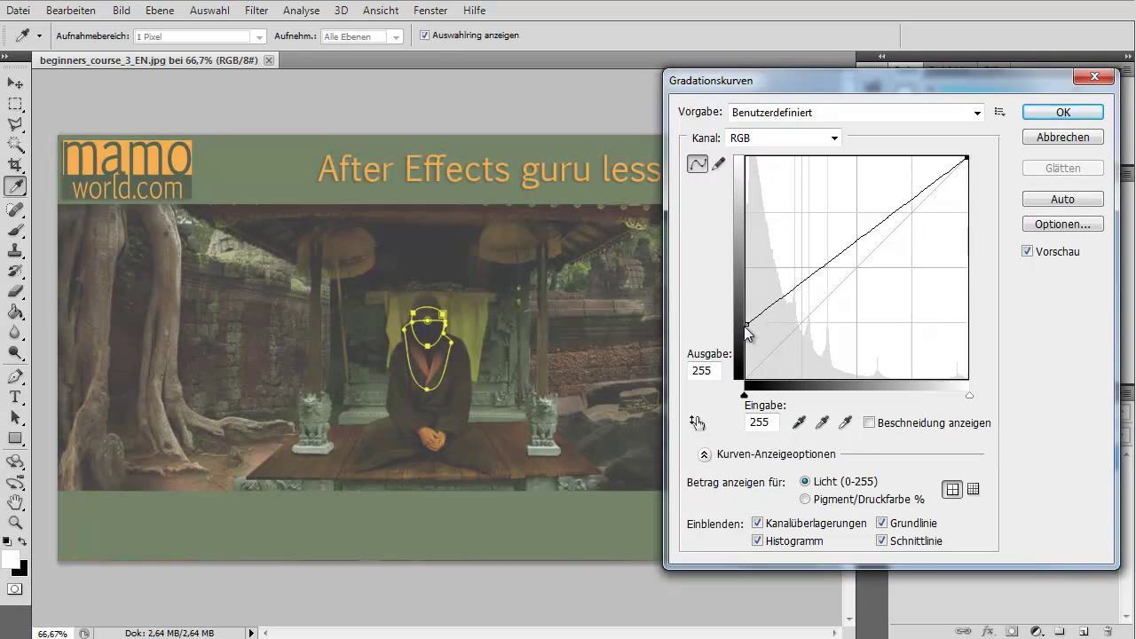
drag(746, 322, 739, 388)
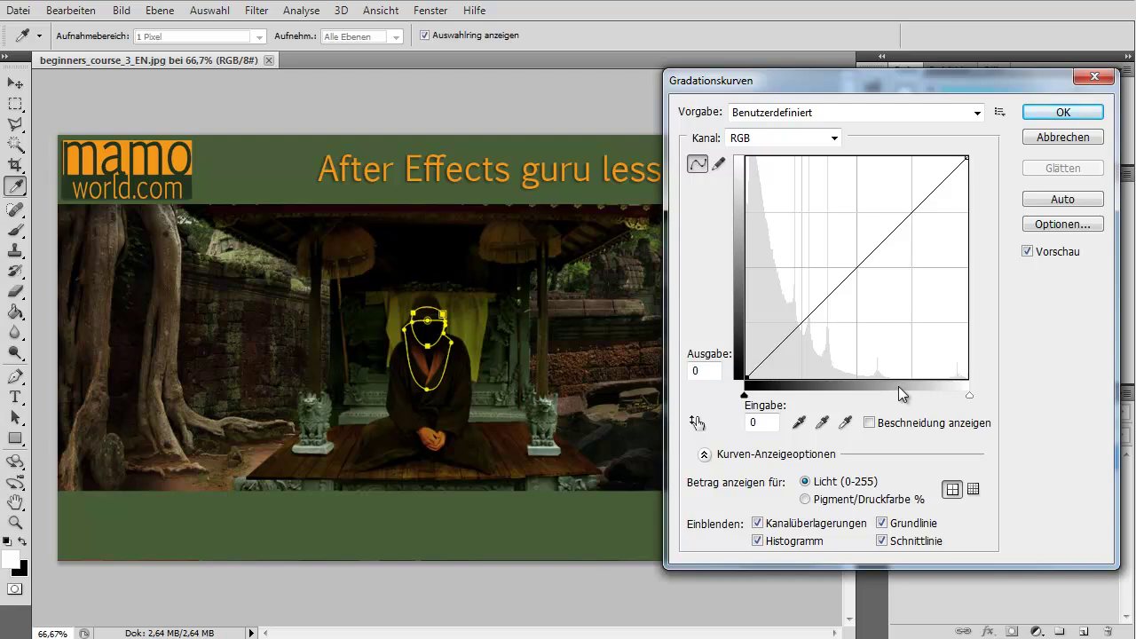
Step: Lift a highlight point (190 to 205) and pull down a shadow point near 61 for an S-curve
drag(912, 213, 911, 191)
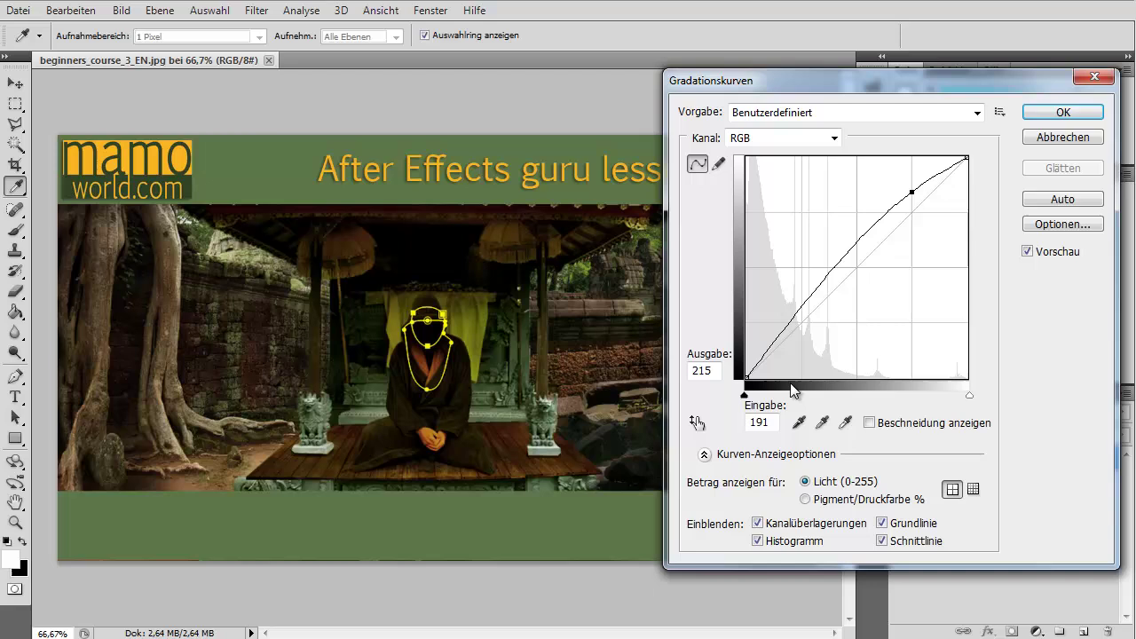
drag(803, 303, 799, 350)
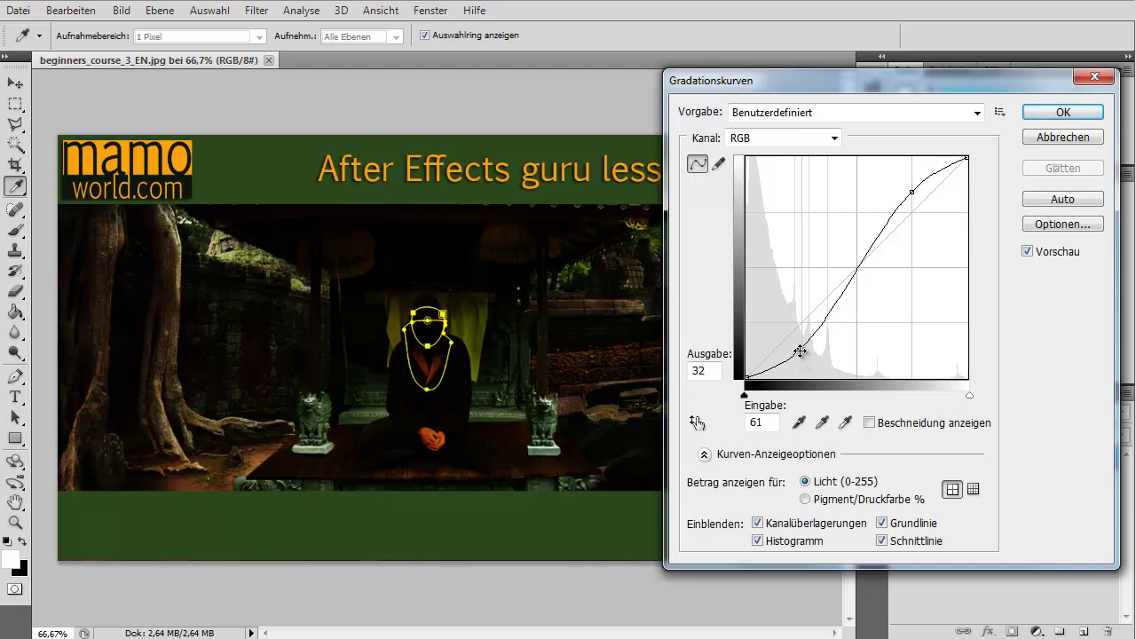
drag(801, 351, 800, 339)
drag(913, 193, 912, 204)
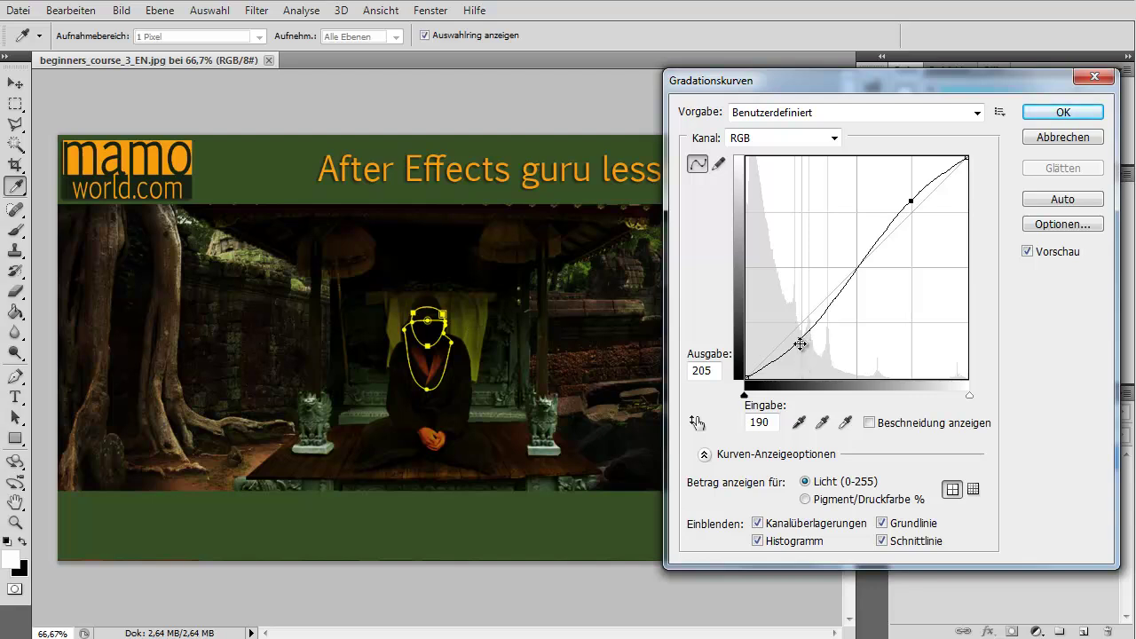
Step: Raise the shadow point and drop the highlight point to form a reverse S-curve
drag(800, 344, 802, 300)
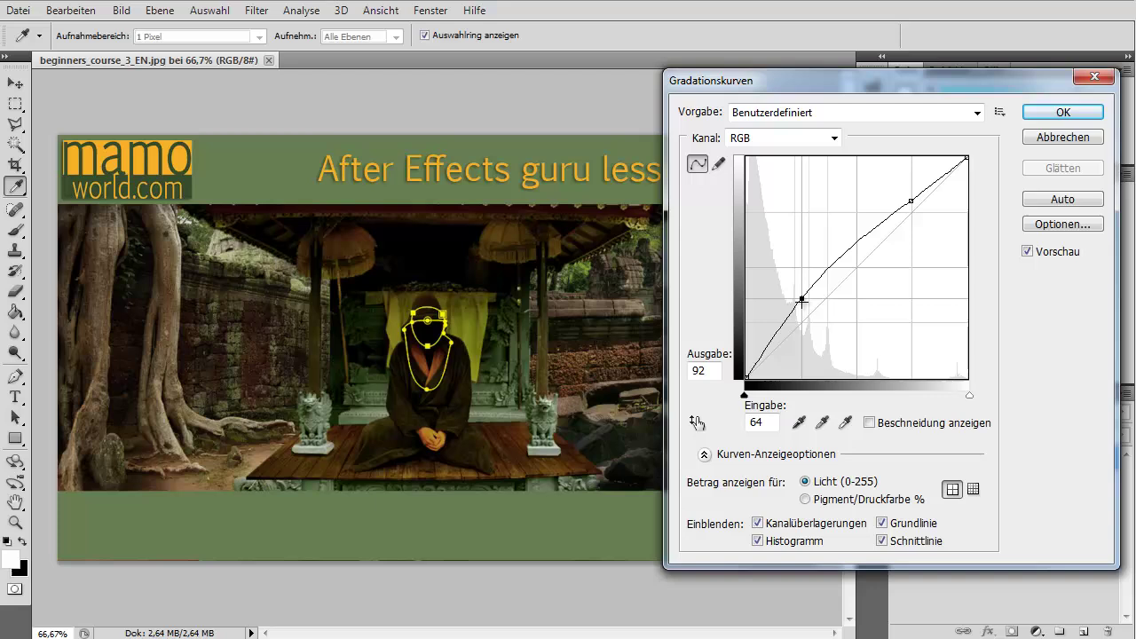
drag(911, 200, 911, 237)
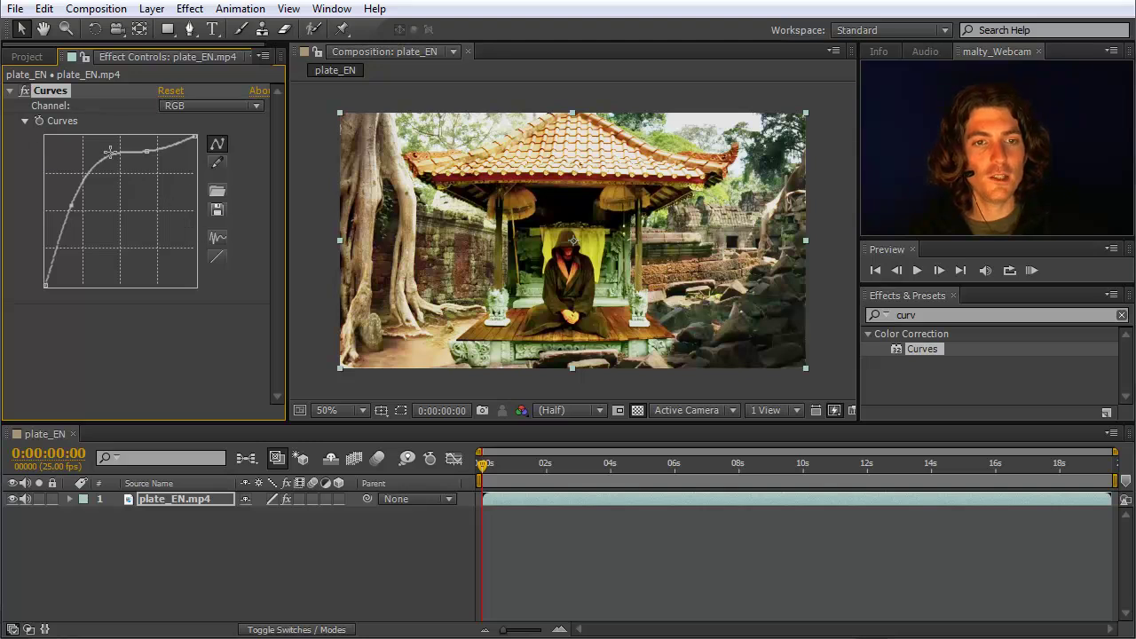
Step: Try dip, brightening and S-shaped Curves on plate_EN.mp4, then drag the upper point off to straighten the line
mouse_move(150, 153)
mouse_down()
mouse_move(145, 119)
mouse_move(145, 135)
mouse_up()
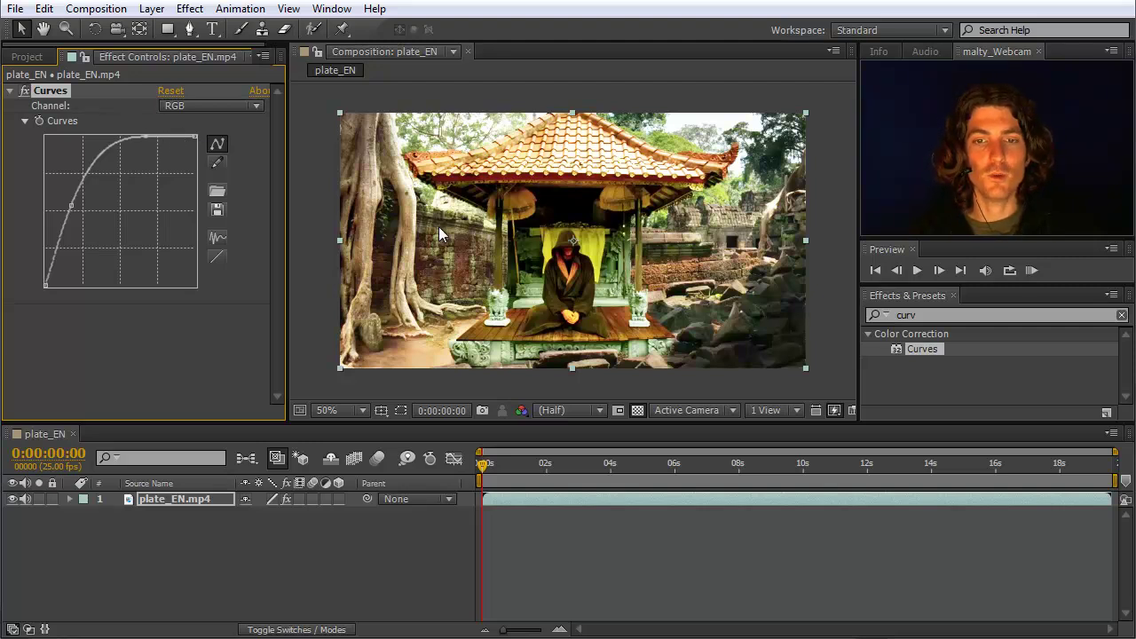
drag(144, 140, 158, 186)
drag(69, 213, 91, 236)
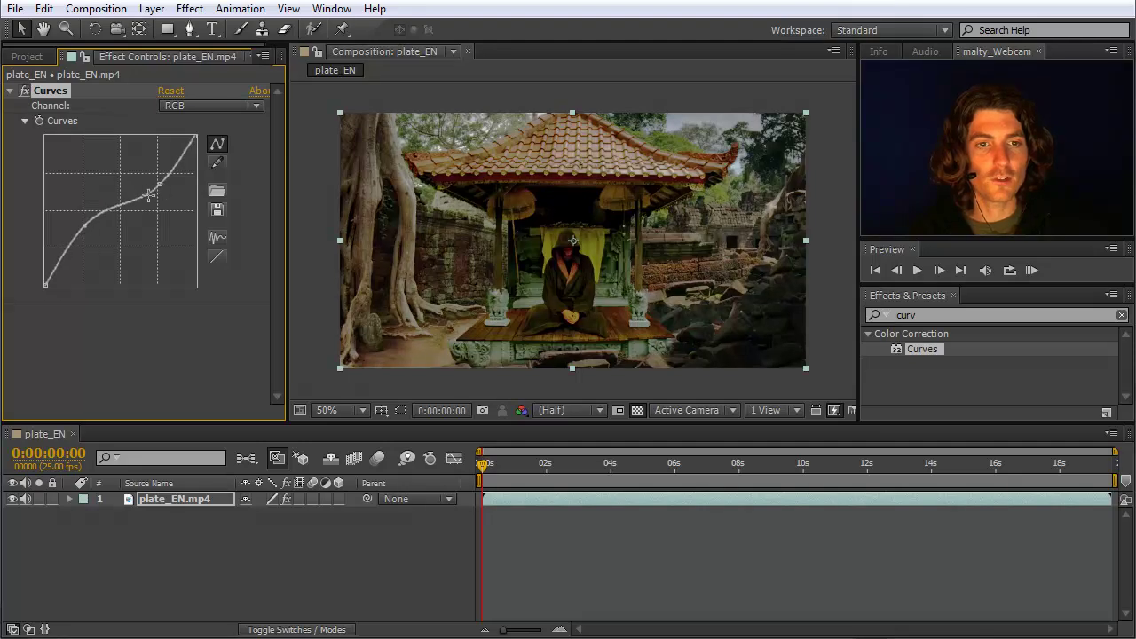
mouse_move(163, 195)
mouse_down()
mouse_move(167, 205)
mouse_move(162, 193)
mouse_up()
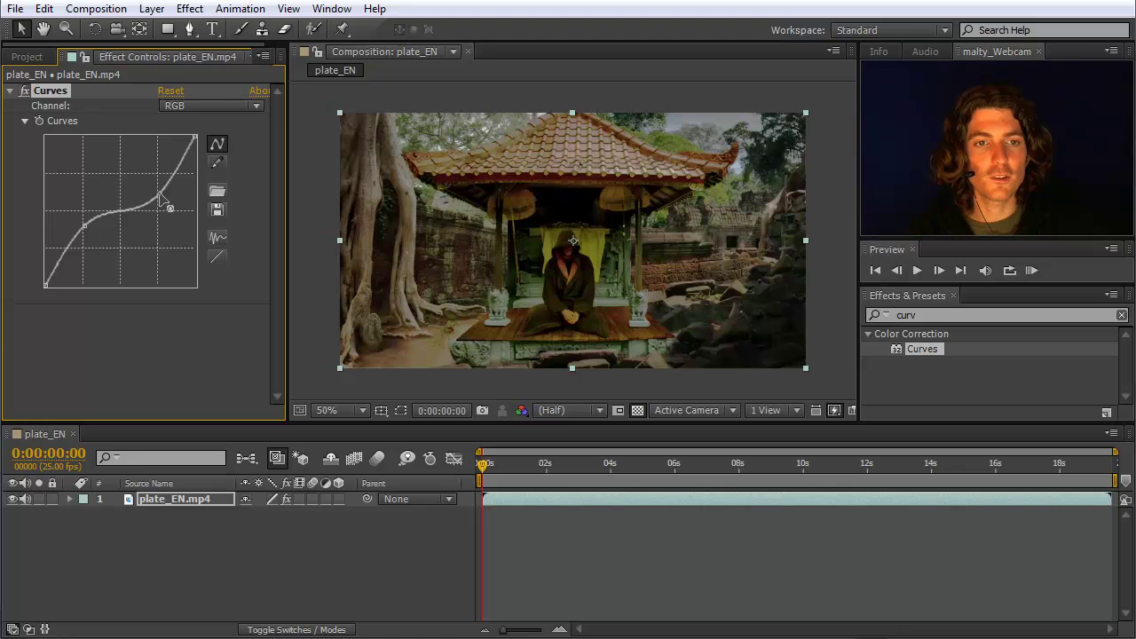
drag(161, 194, 143, 169)
mouse_move(91, 218)
mouse_down()
mouse_move(94, 238)
mouse_move(103, 234)
mouse_up()
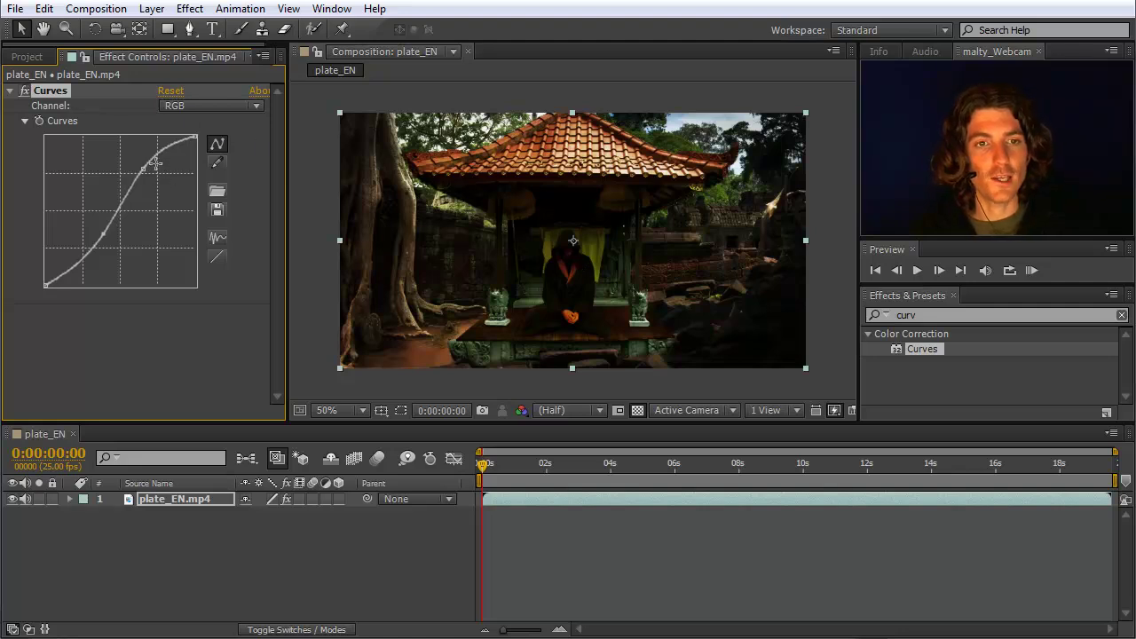
drag(144, 172, 208, 223)
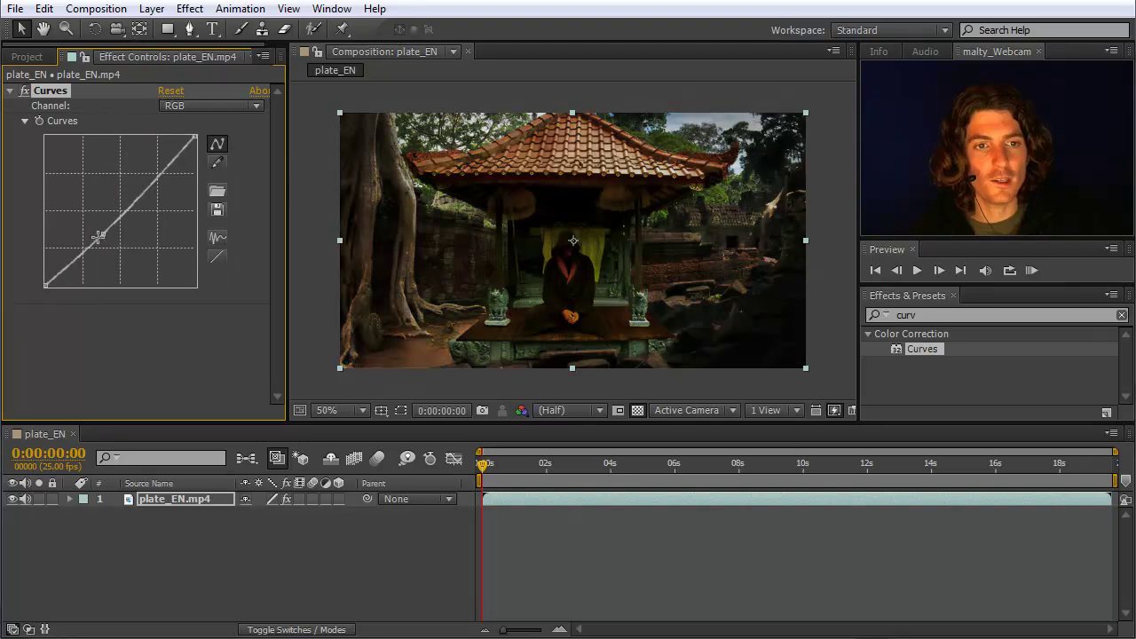
Step: Remove the leftover RGB point, then bend the Green channel curve into an S-shape
drag(99, 236, 213, 240)
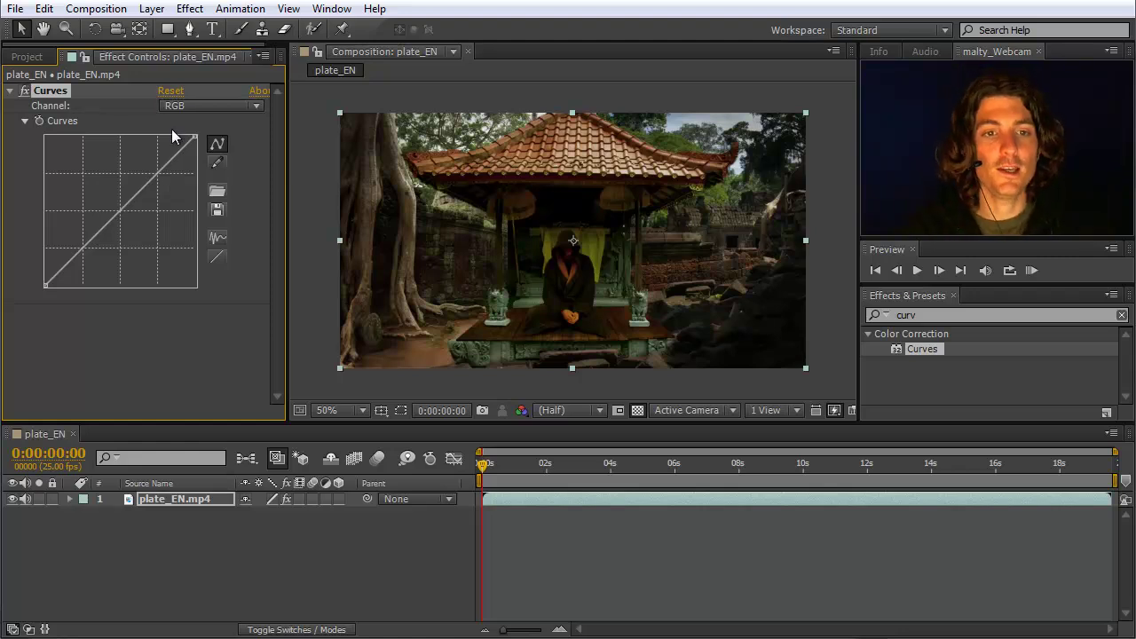
click(256, 106)
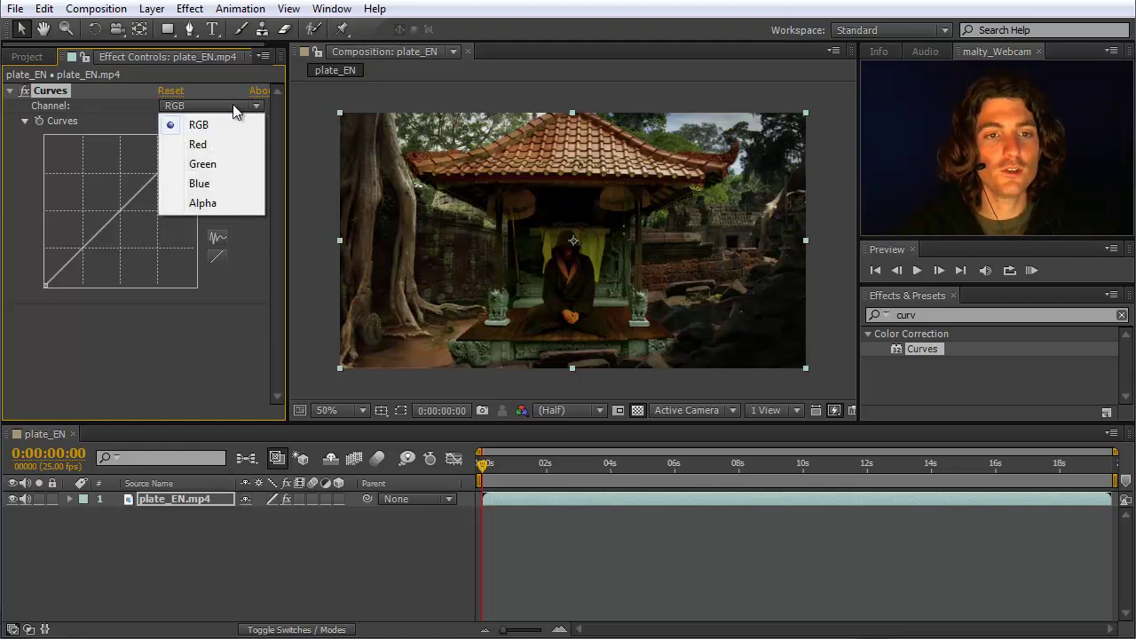
click(203, 165)
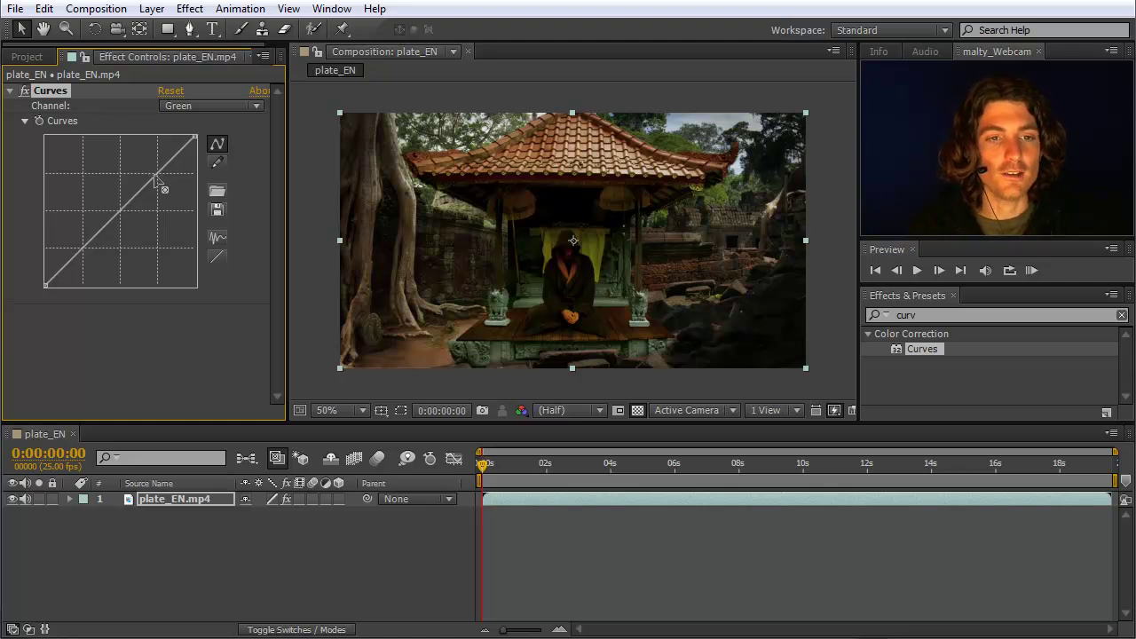
drag(155, 178, 144, 160)
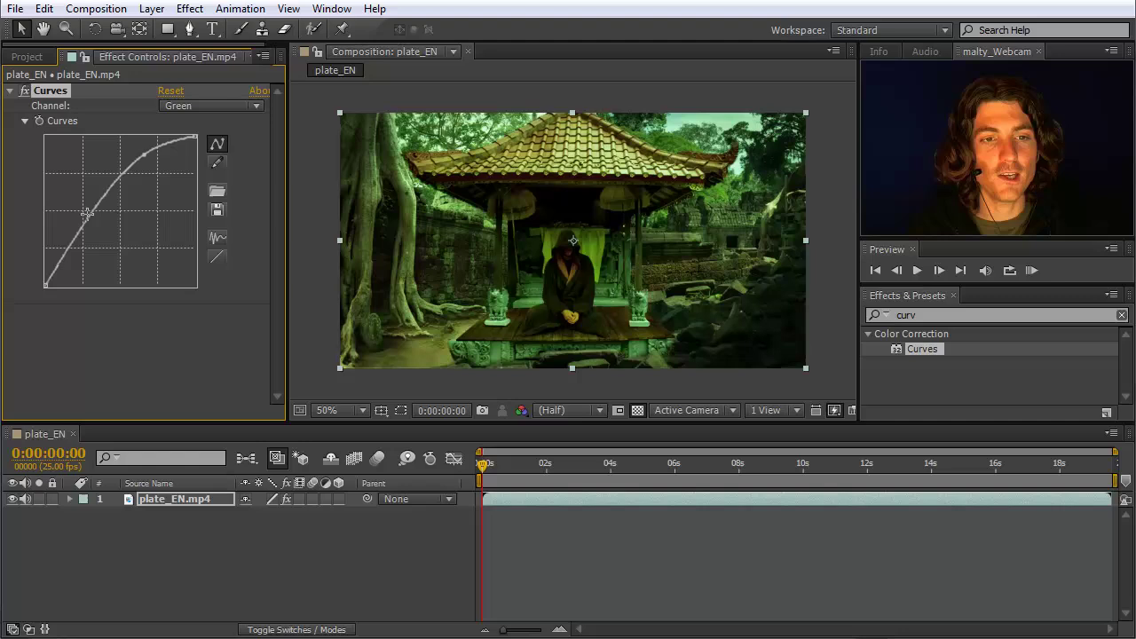
mouse_move(90, 212)
mouse_down()
mouse_move(118, 222)
mouse_move(110, 209)
mouse_up()
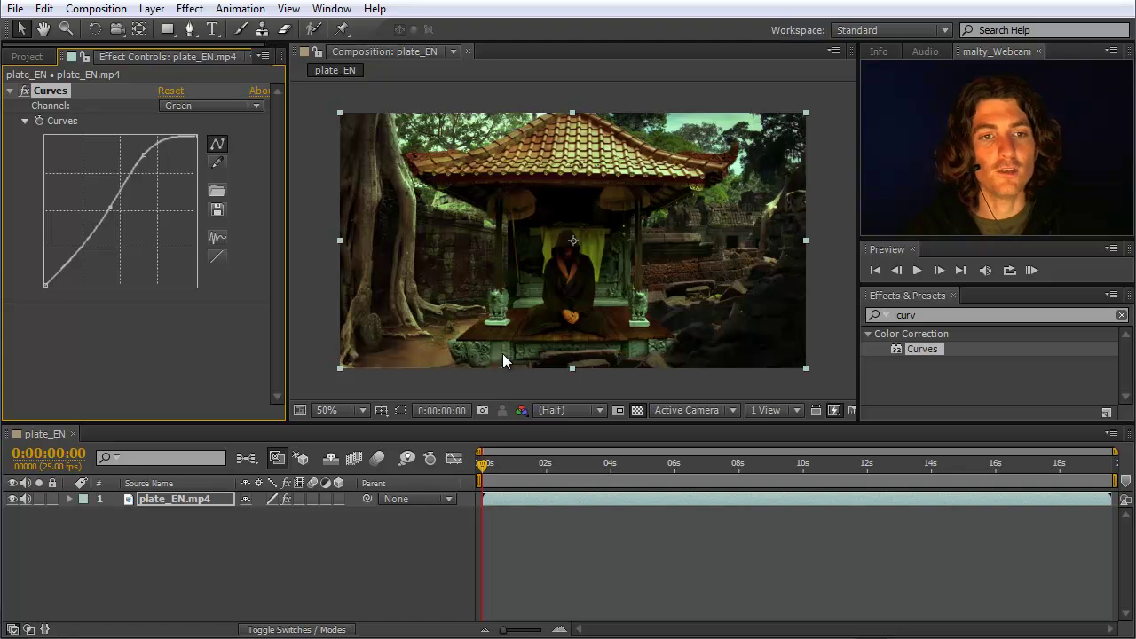
Step: Select the Blue channel in Curves and bend it into a reverse S for a cool blue-purple cast
click(256, 105)
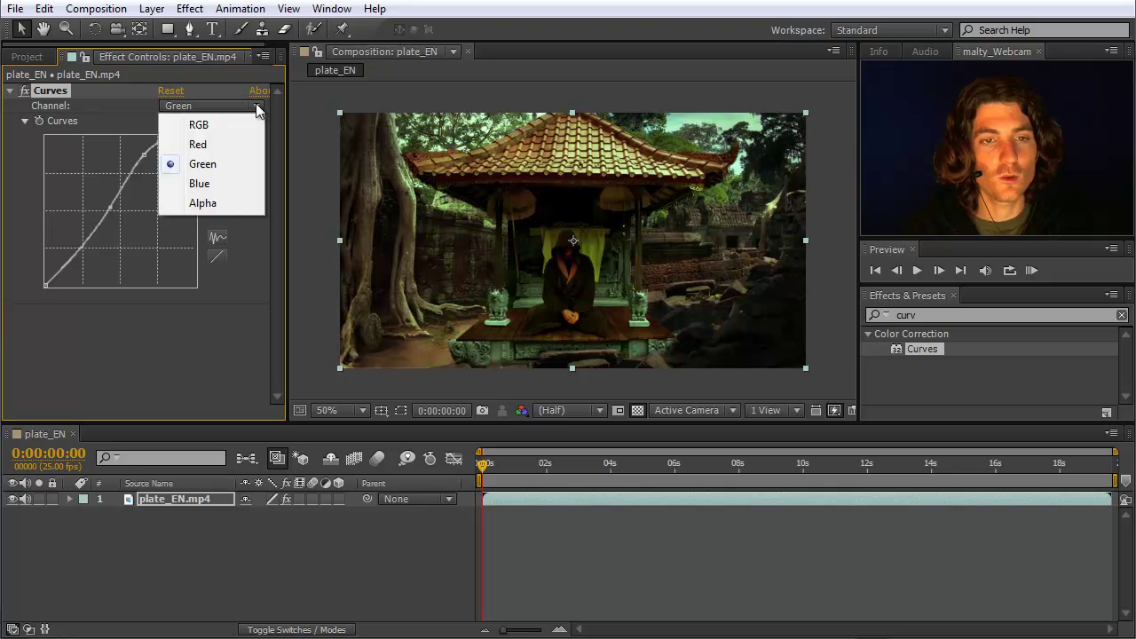
click(207, 188)
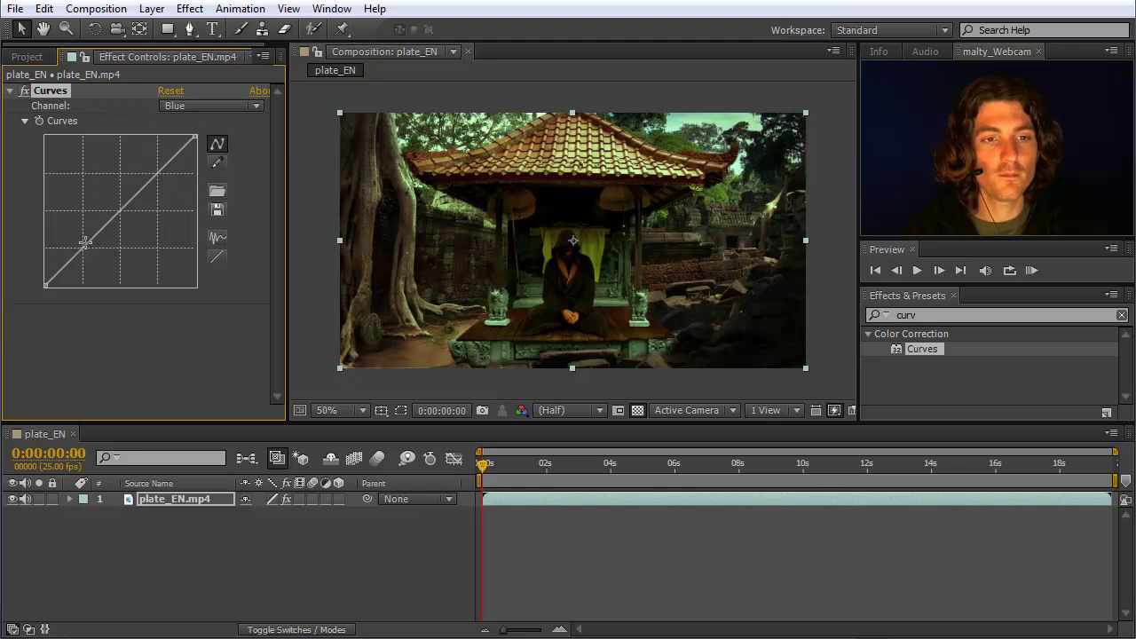
drag(85, 242, 72, 233)
drag(105, 182, 118, 211)
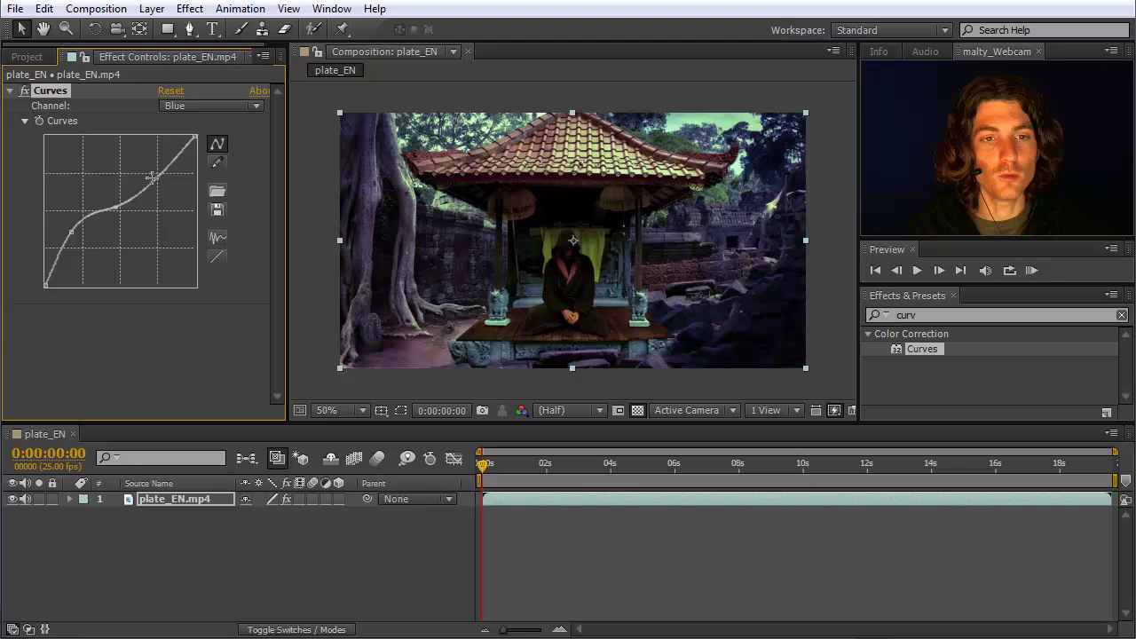
drag(157, 181, 183, 171)
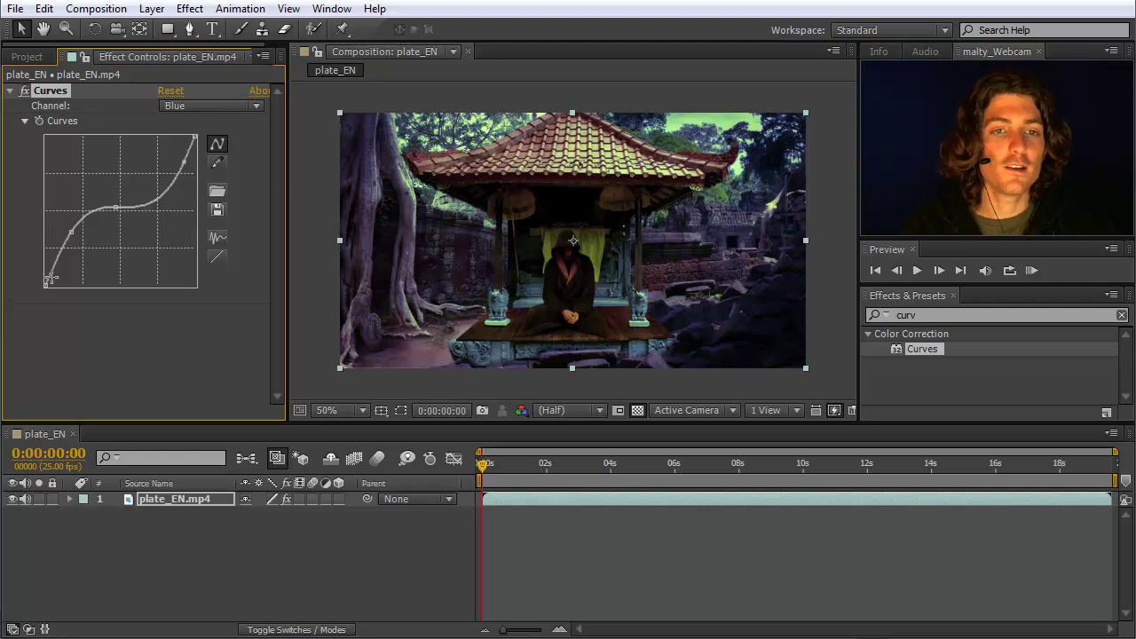
Step: Switch Curves back to RGB and bow the master curve upward to brighten plate_EN.mp4
click(254, 106)
click(232, 119)
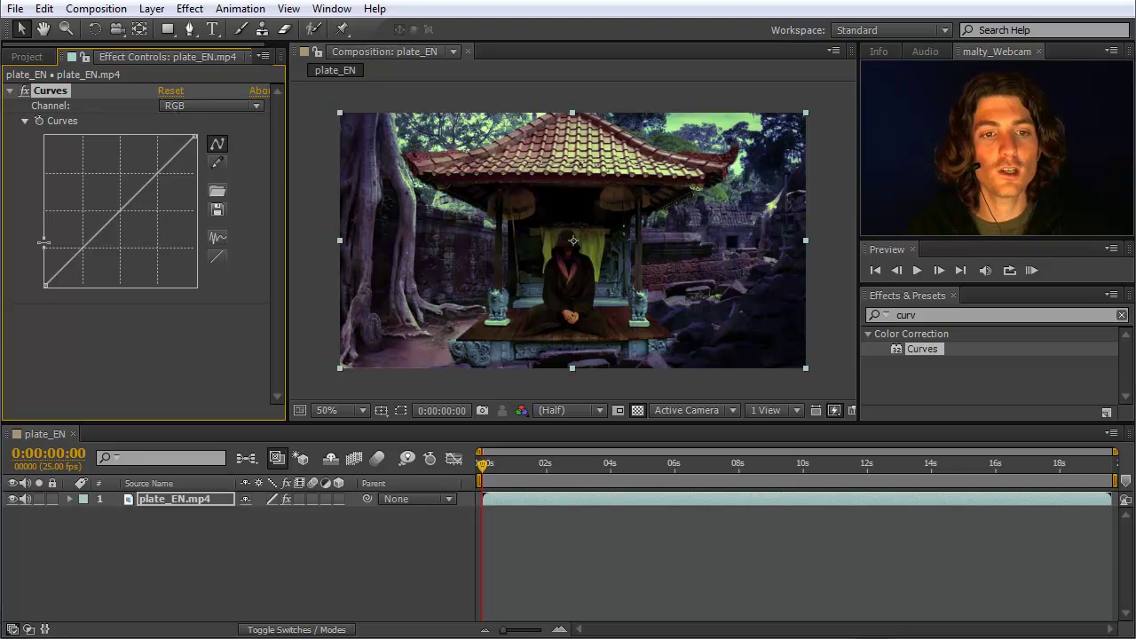
click(117, 215)
mouse_move(117, 214)
mouse_down()
mouse_move(98, 201)
mouse_move(131, 222)
mouse_move(105, 197)
mouse_up()
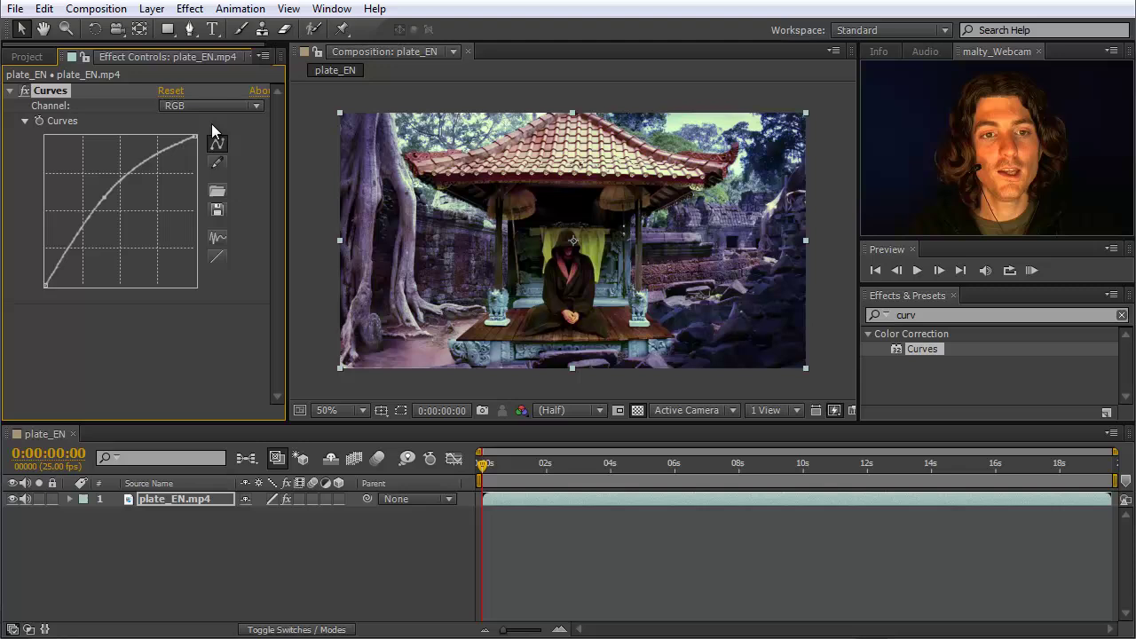
click(241, 107)
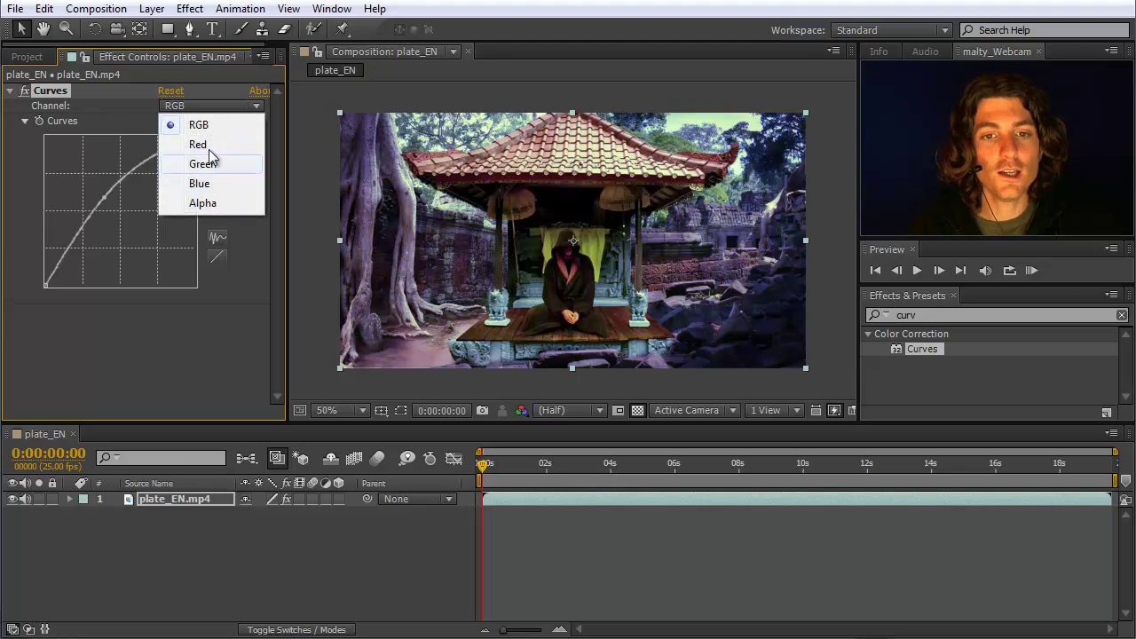
click(274, 120)
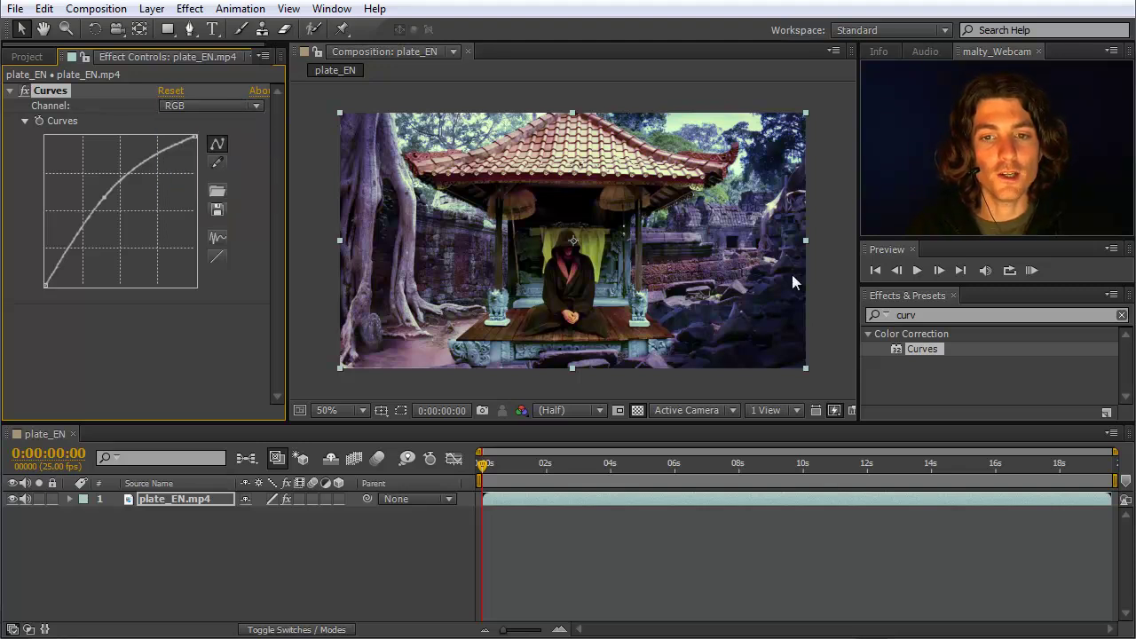